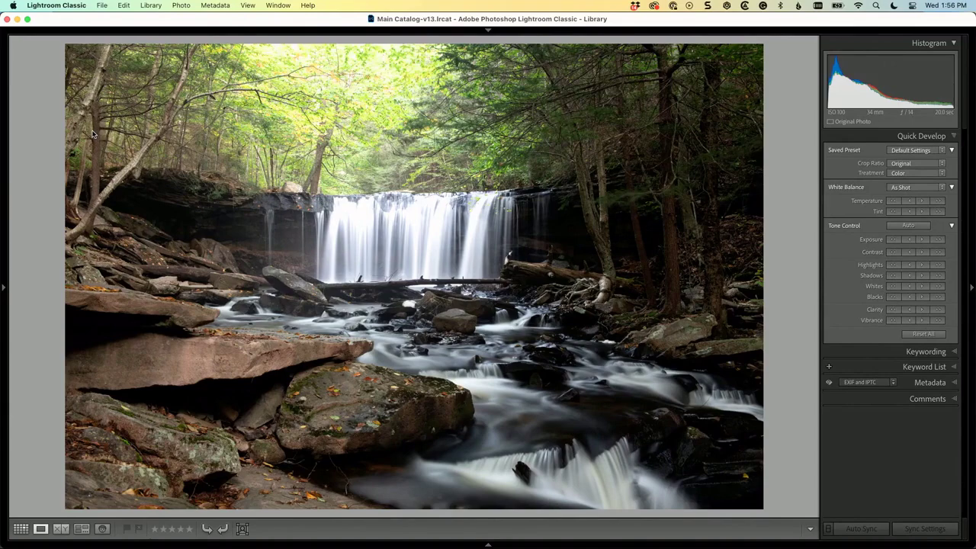
Switch to the Develop module to start editing the forest waterfall photo.
key(d)
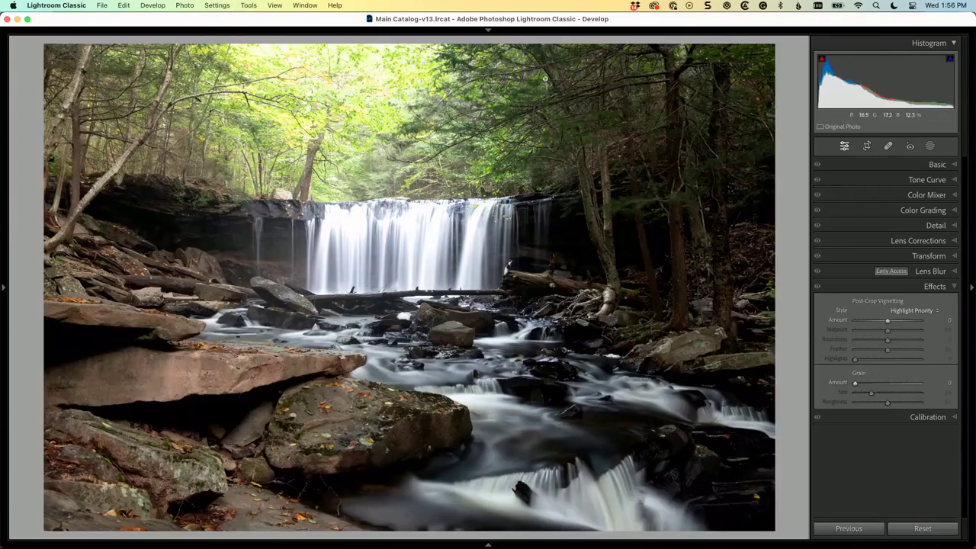
Apply Auto tone, then tune Highlights to -100 and Shadows to +45, keeping Exposure +0.49.
click(933, 164)
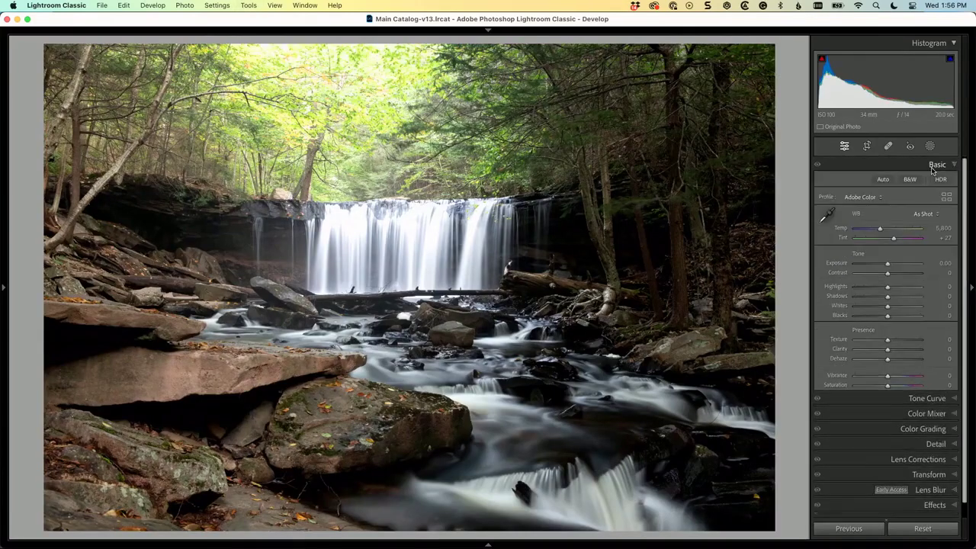
click(883, 180)
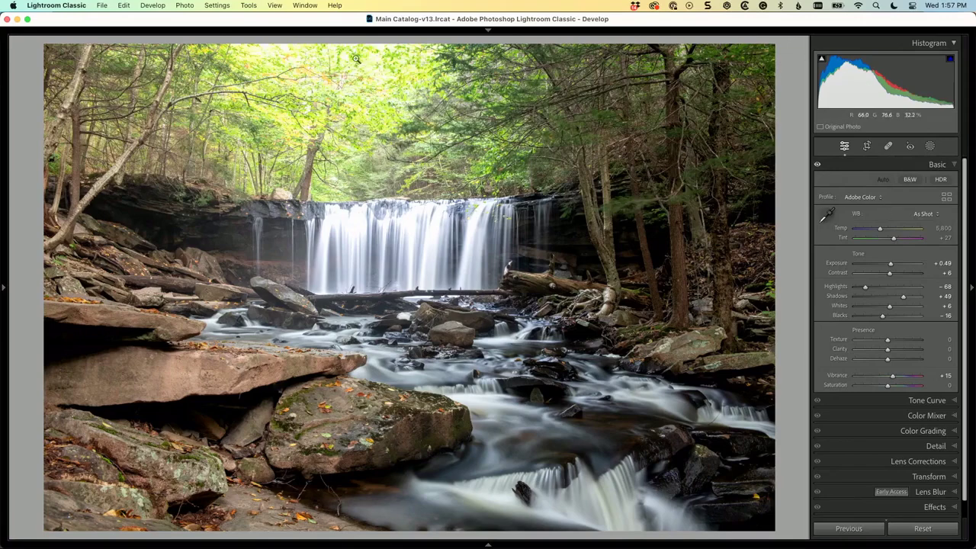
double_click(865, 287)
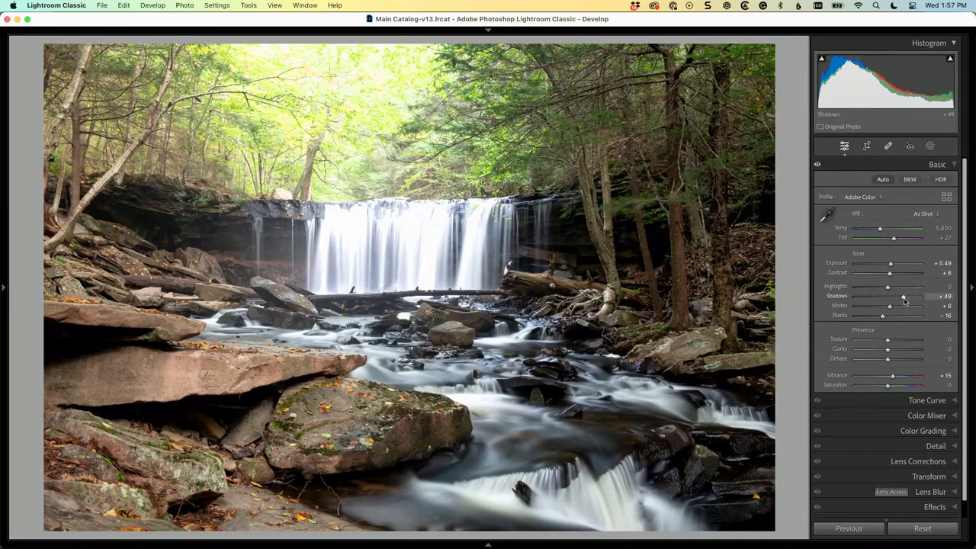
drag(904, 296, 838, 295)
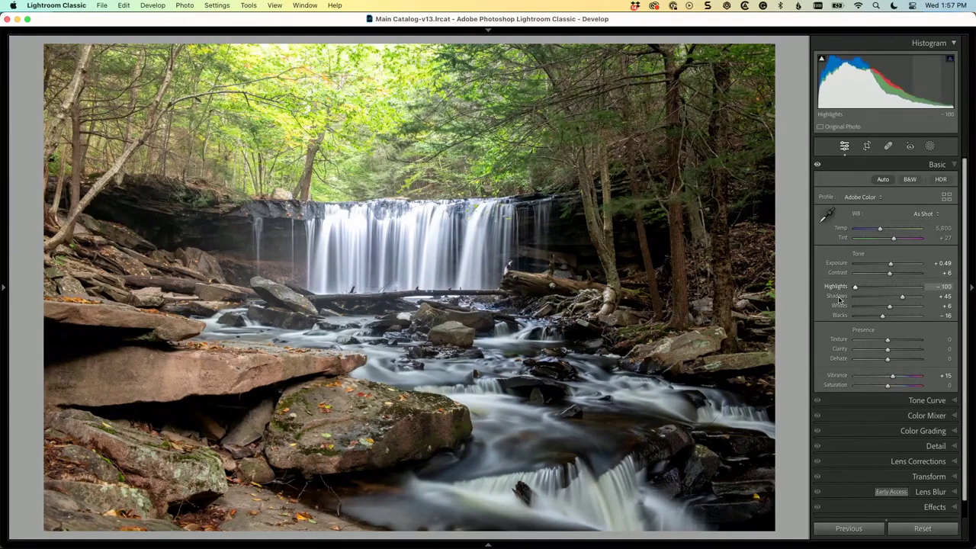
mouse_move(855, 286)
mouse_down()
mouse_move(874, 290)
mouse_move(839, 289)
mouse_up()
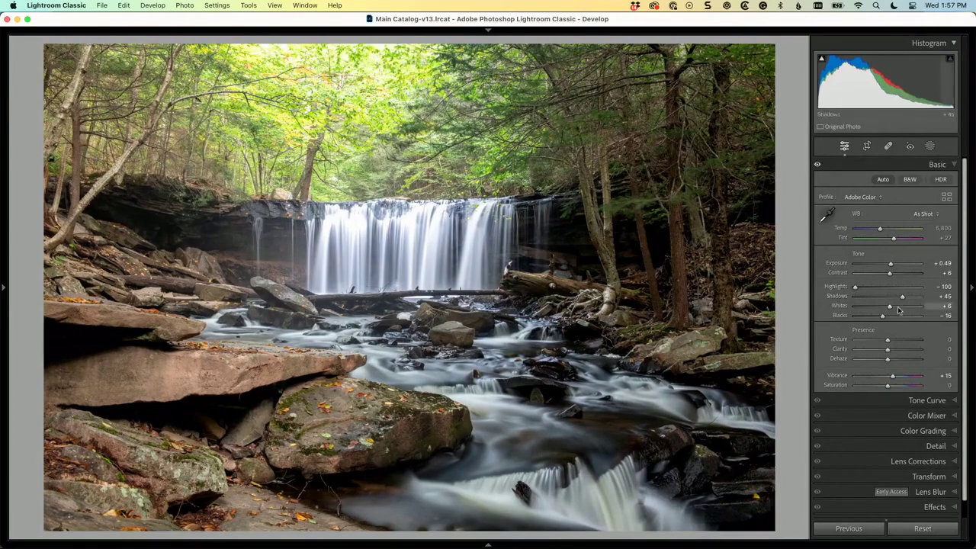
Add a slight -11 Post-Crop Vignetting to darken the photo's corners.
scroll(897, 311, down, 1)
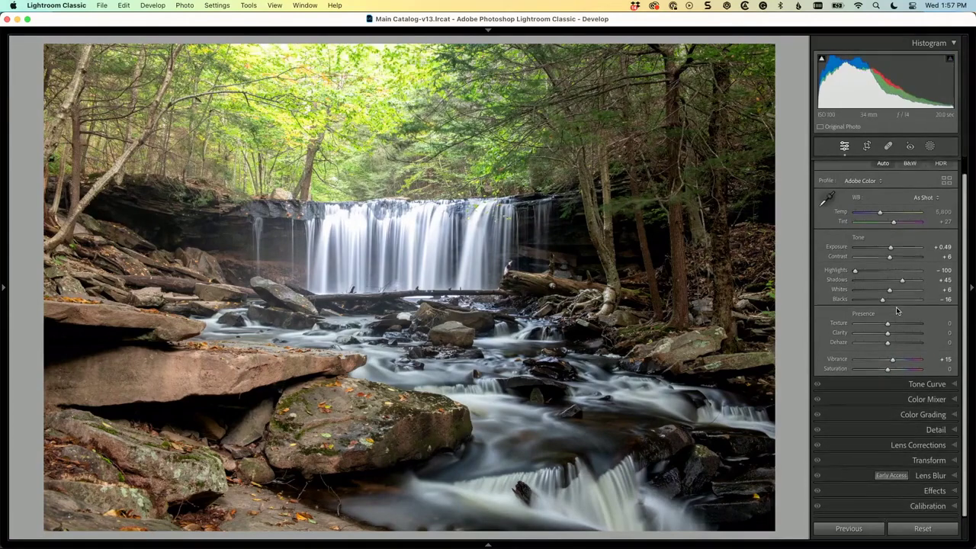
click(934, 490)
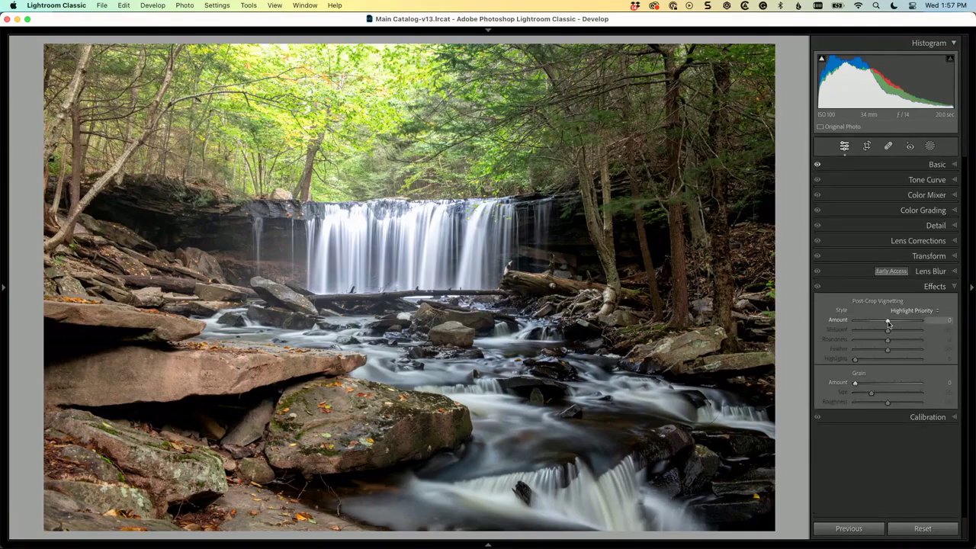
drag(887, 324, 884, 326)
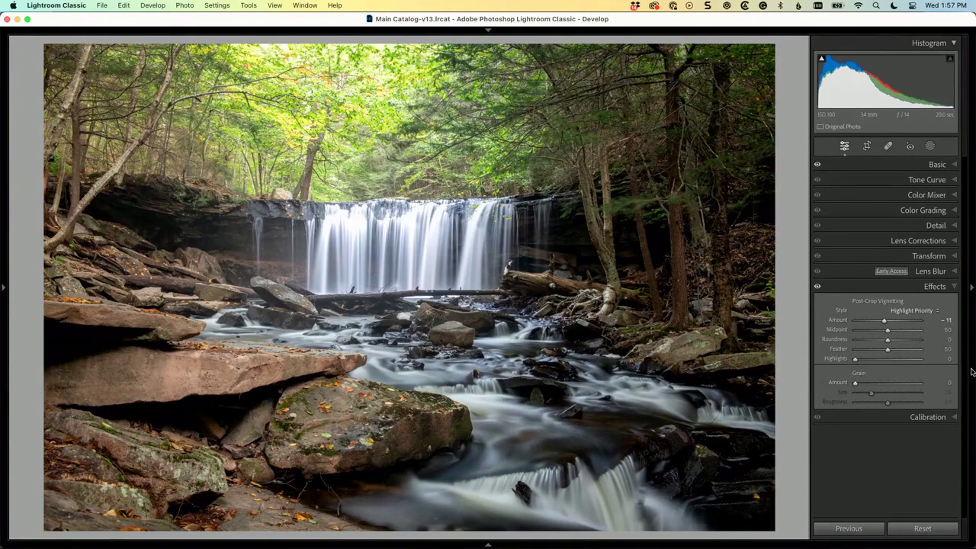
Warm the white balance to Temp 8,060, checking it against the original in Before/After view.
click(937, 165)
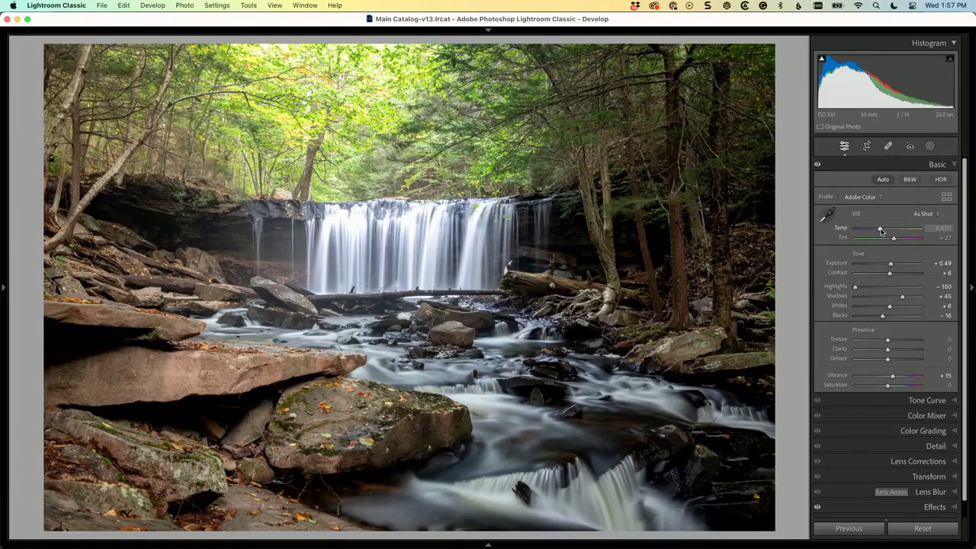
drag(881, 231, 898, 241)
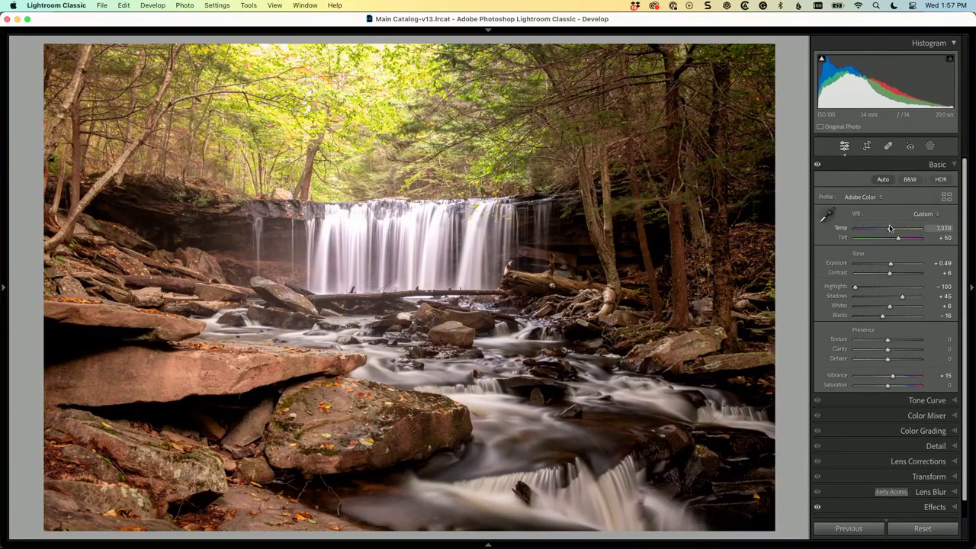
key(y)
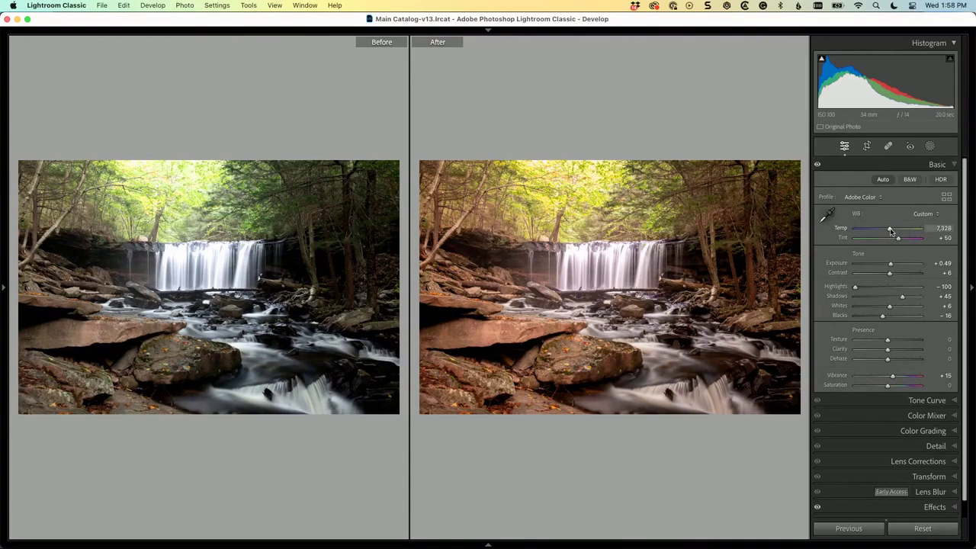
drag(890, 230, 895, 241)
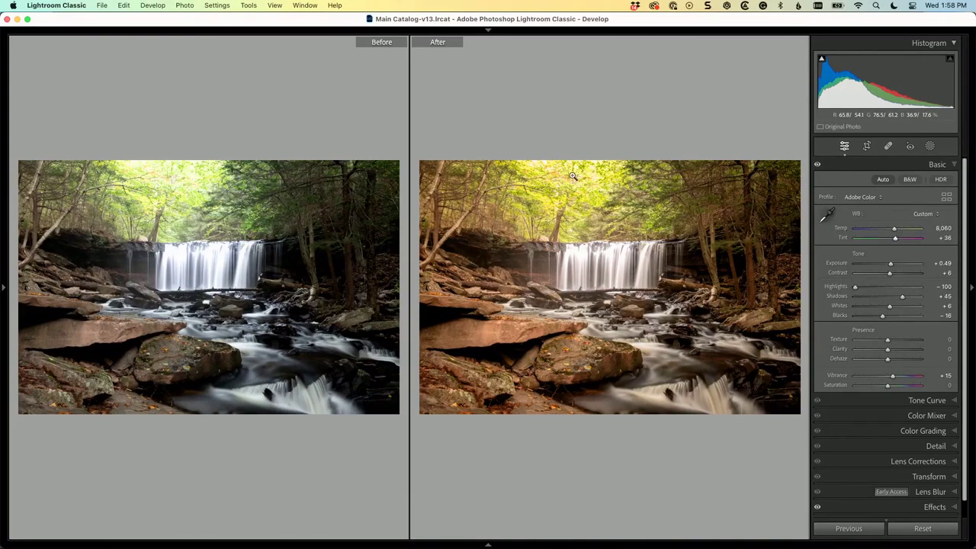
Crop in from all four corners at the original aspect ratio and commit the crop.
click(867, 145)
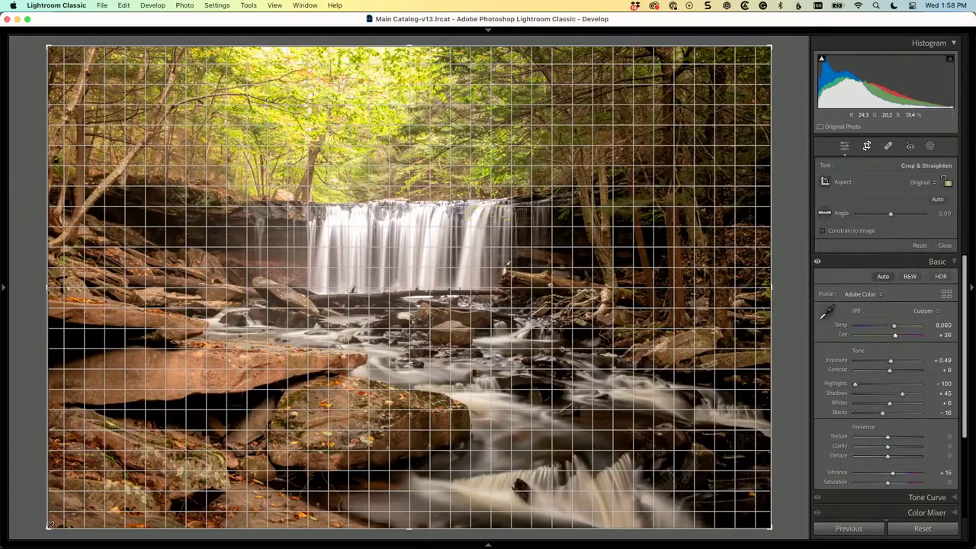
drag(47, 526, 67, 511)
drag(743, 71, 722, 80)
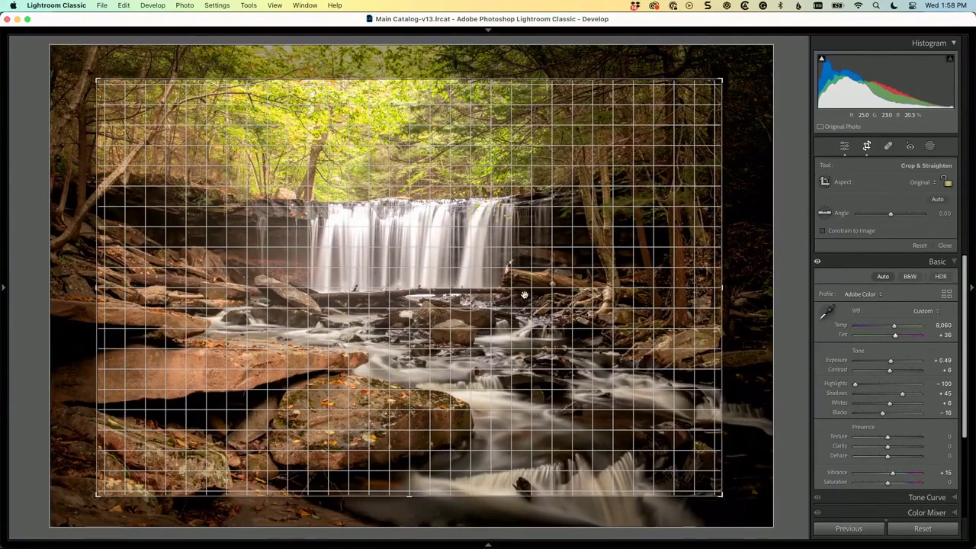
drag(721, 494, 747, 518)
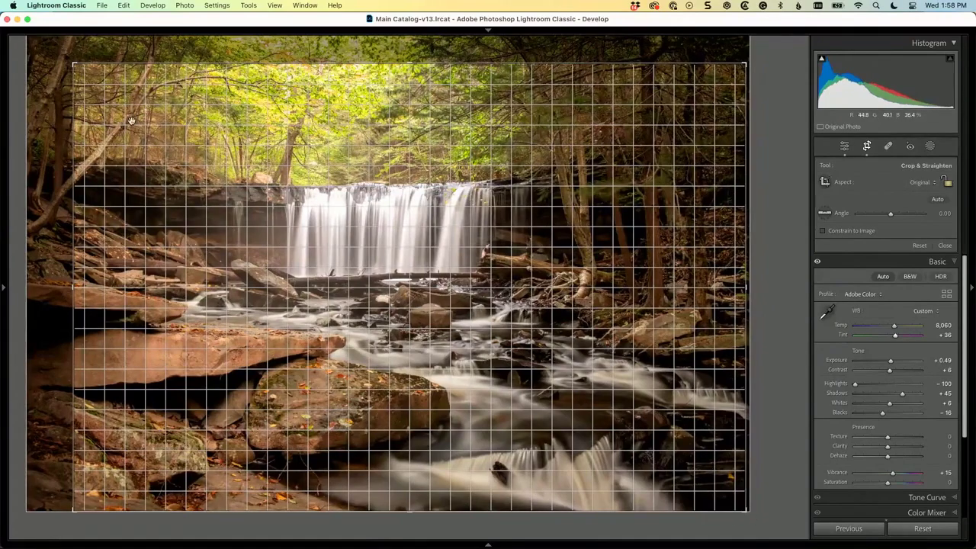
drag(77, 73, 92, 81)
key(Return)
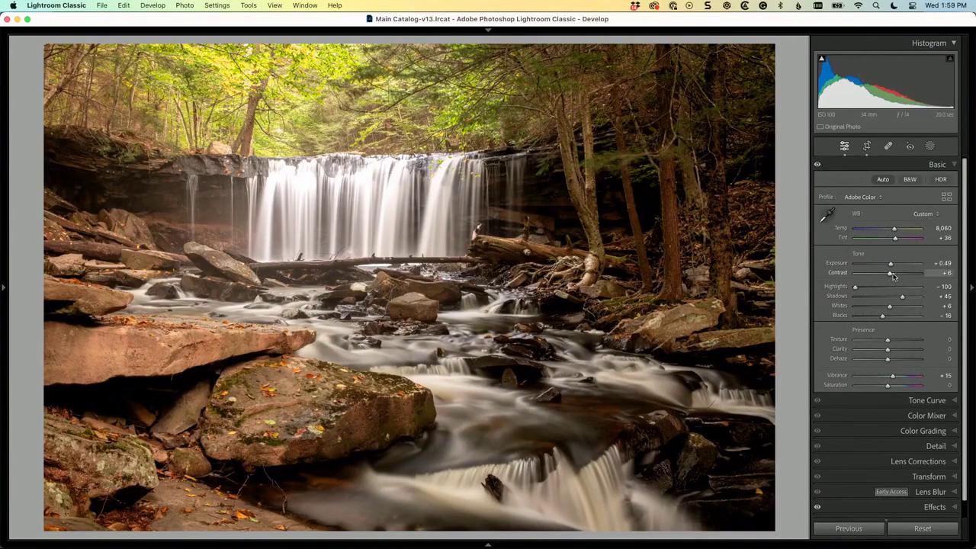
Raise Contrast to +37 and Shadows to +53, then bring up the masking options.
drag(892, 276, 901, 276)
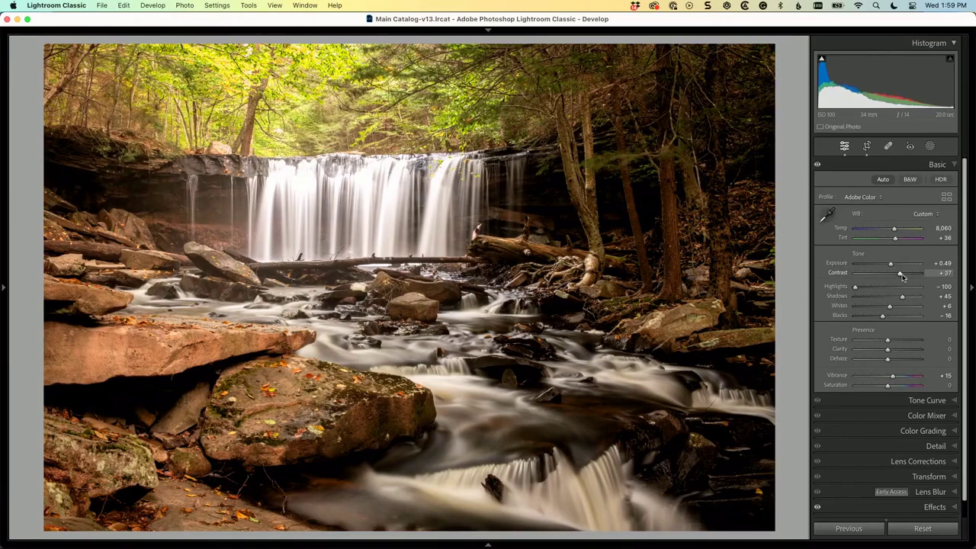
drag(905, 299, 908, 298)
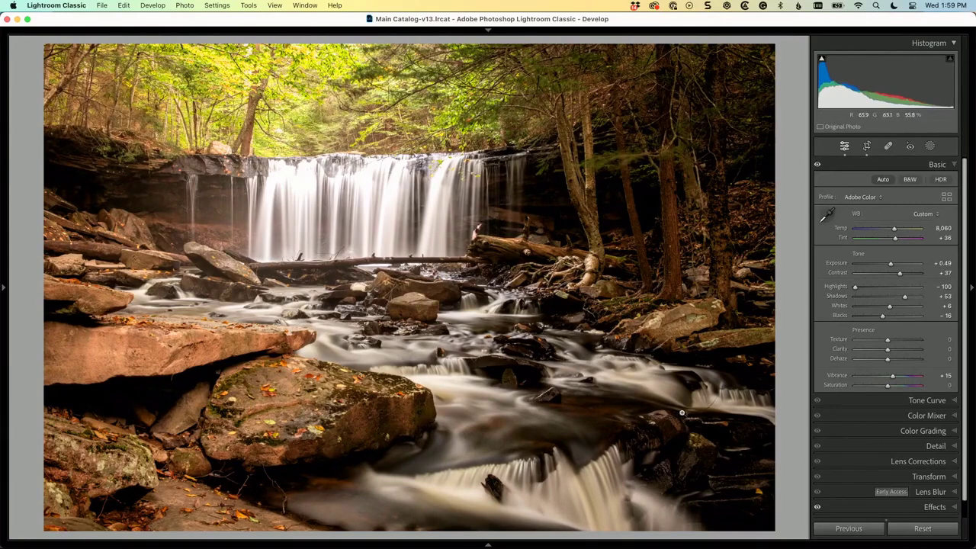
click(929, 147)
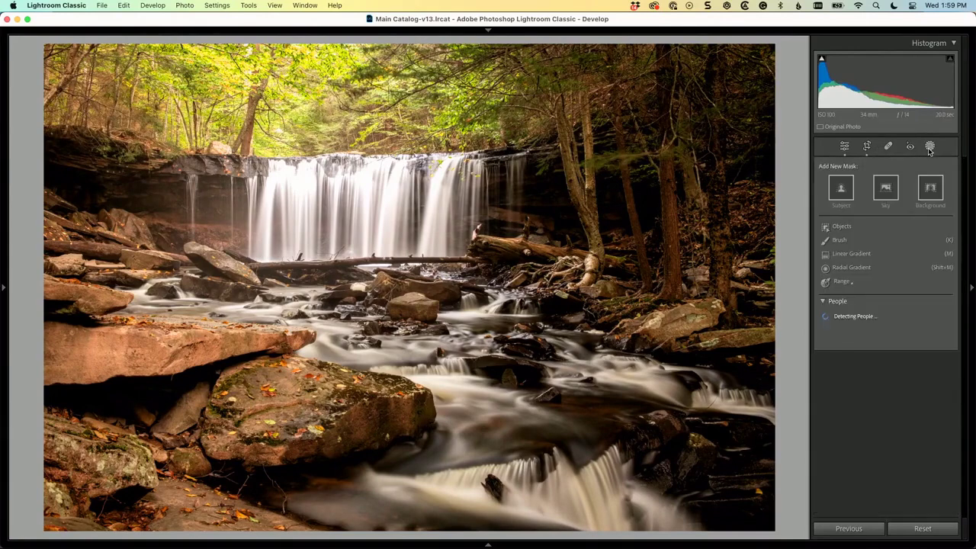
Add an Exposure +0.89 brush mask painted over the lower stream and right-hand rocks.
click(836, 240)
drag(893, 407, 897, 409)
mouse_move(636, 419)
mouse_down()
mouse_move(687, 450)
mouse_move(677, 441)
mouse_move(734, 442)
mouse_move(729, 486)
mouse_move(660, 460)
mouse_move(617, 412)
mouse_move(501, 366)
mouse_move(556, 320)
mouse_up()
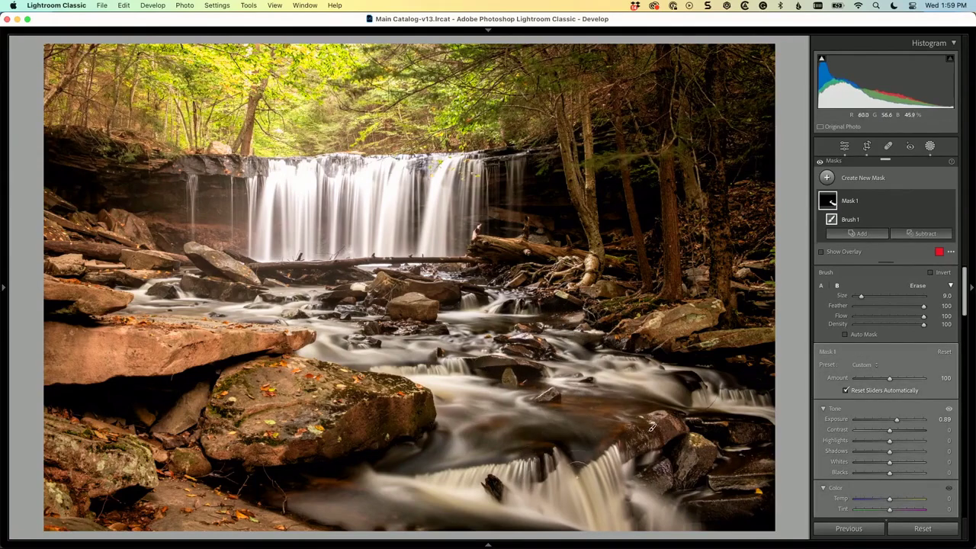
mouse_move(541, 448)
mouse_down()
mouse_move(461, 434)
mouse_move(584, 446)
mouse_move(576, 425)
mouse_move(545, 412)
mouse_up()
mouse_move(727, 472)
mouse_down()
mouse_move(718, 519)
mouse_move(760, 505)
mouse_move(749, 387)
mouse_move(610, 344)
mouse_move(724, 376)
mouse_move(655, 396)
mouse_move(579, 366)
mouse_move(560, 324)
mouse_up()
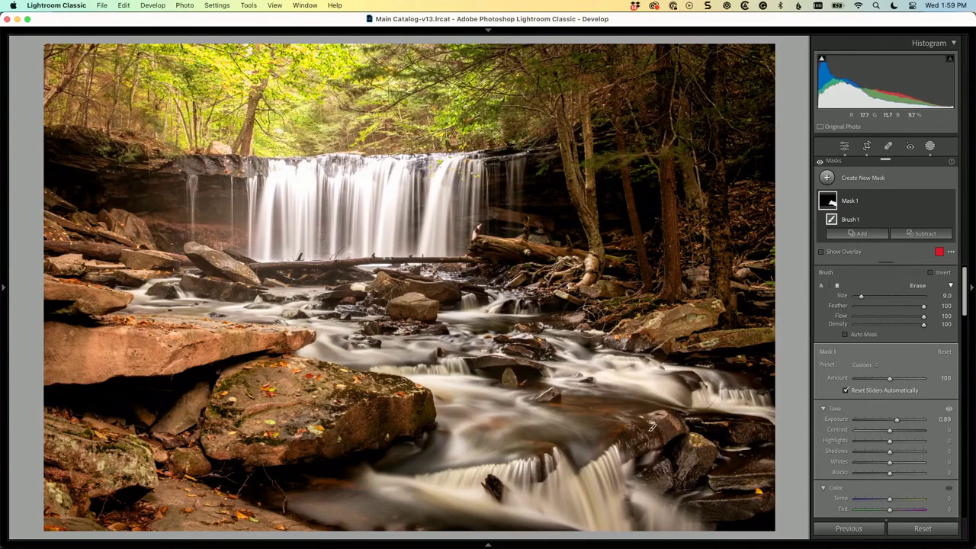
Raise Dehaze to +53 and reset Contrast to 0 in the Basic settings.
click(844, 146)
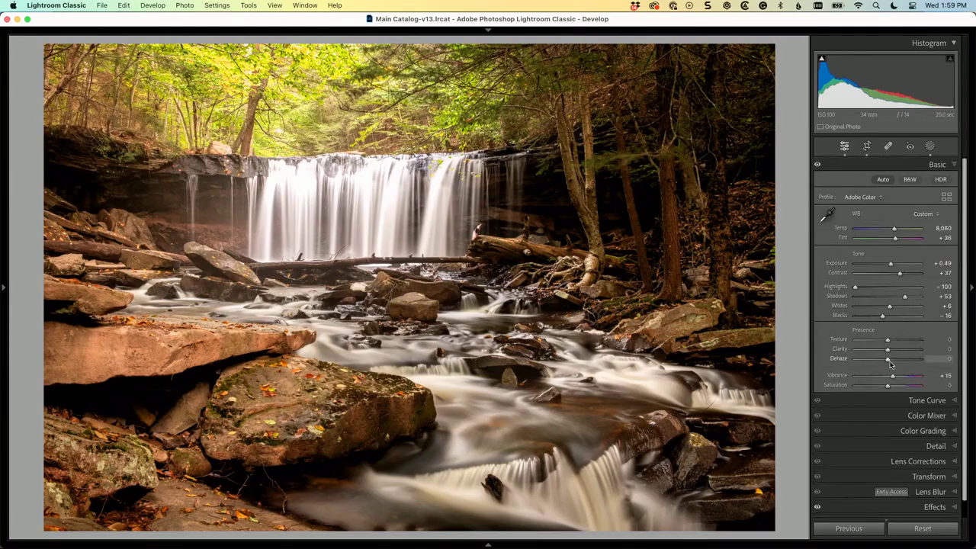
drag(895, 361, 901, 362)
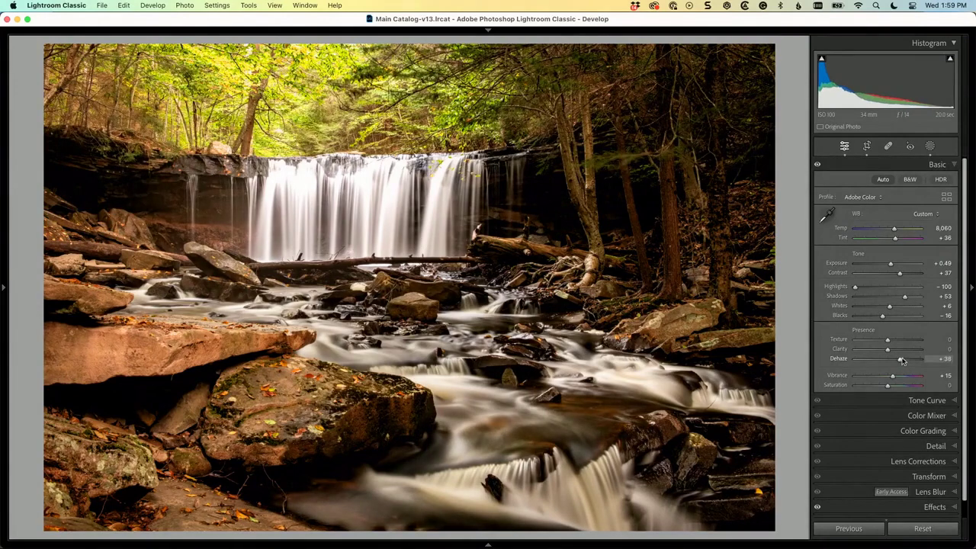
double_click(900, 275)
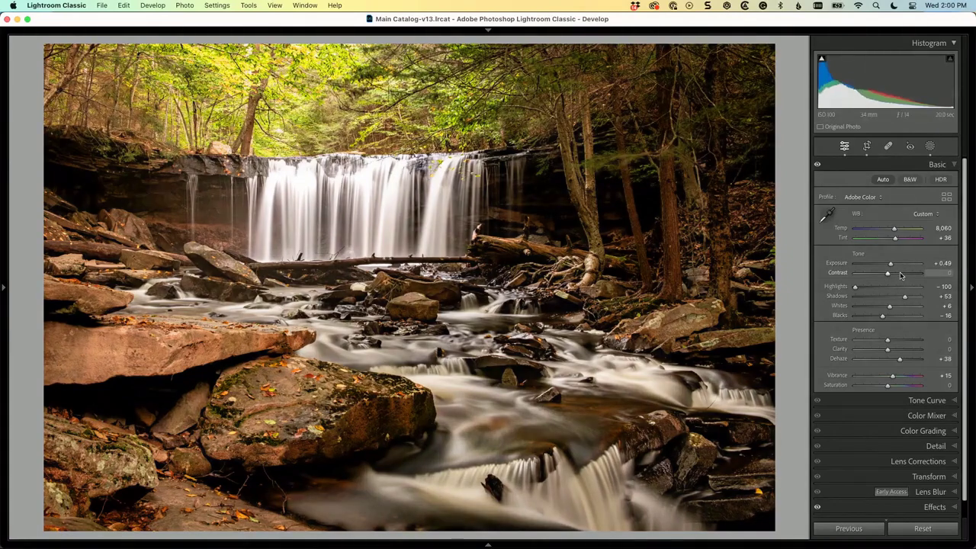
drag(901, 362, 906, 361)
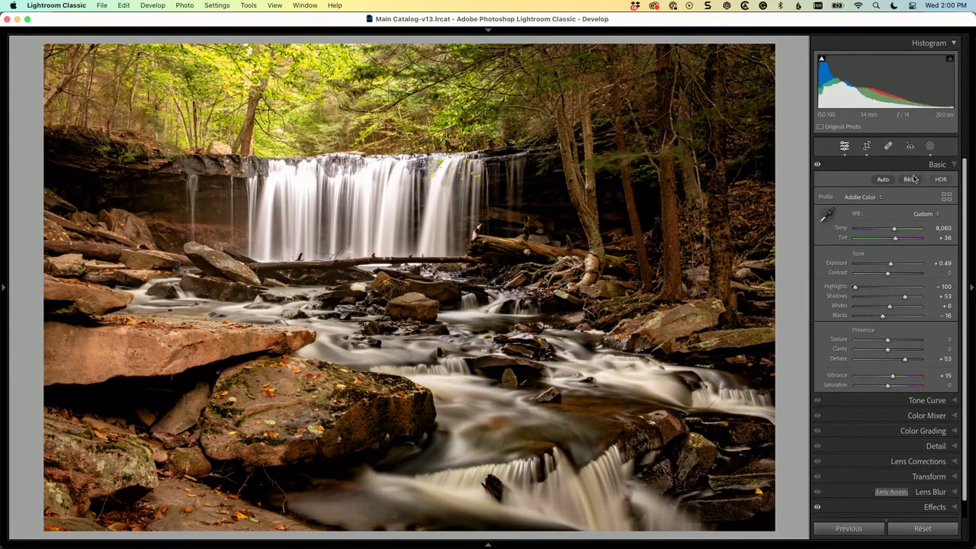
Create a second brush mask with negative Exposure for darkening.
click(929, 146)
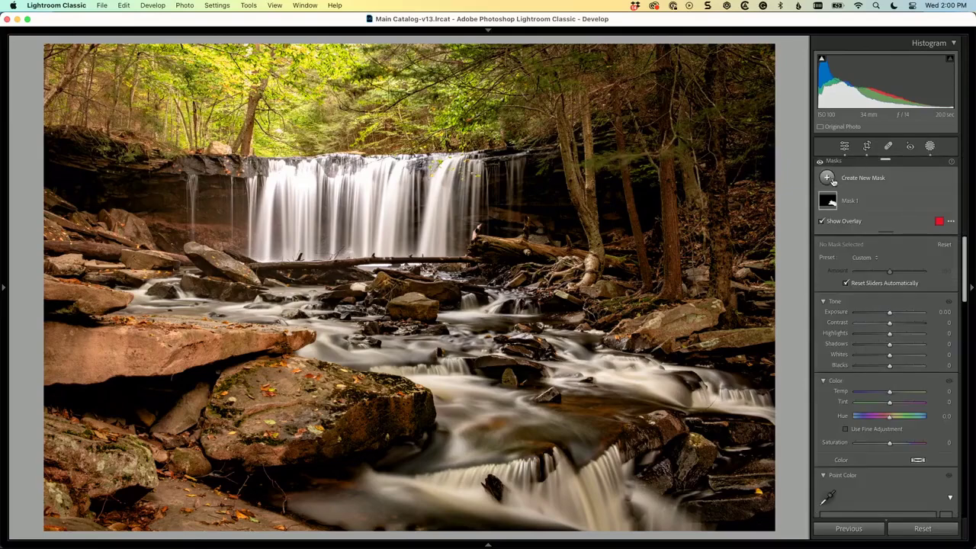
click(827, 178)
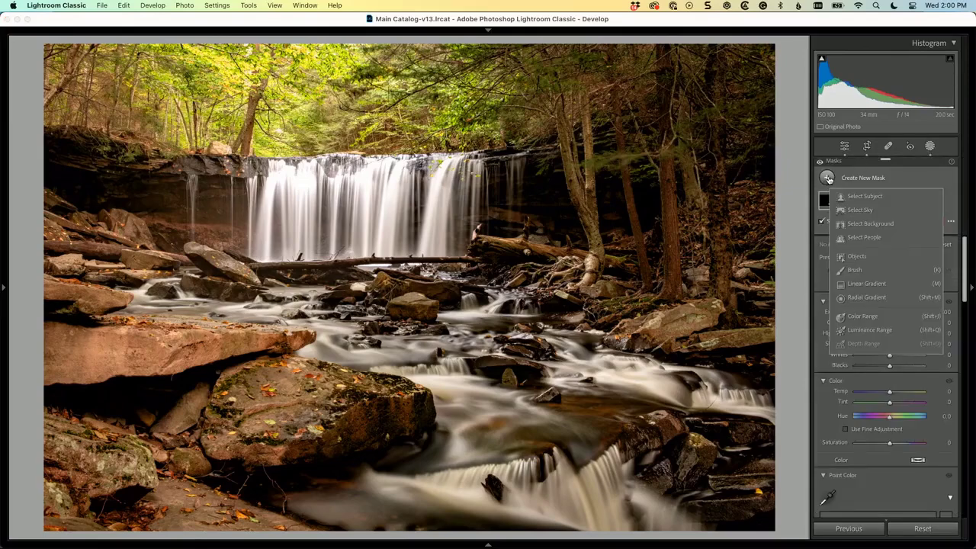
click(858, 269)
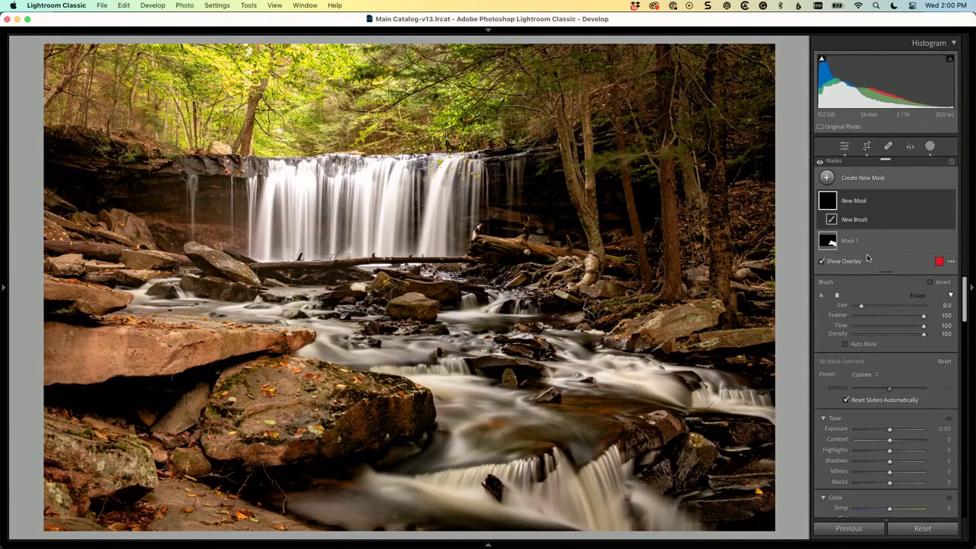
drag(888, 429, 879, 432)
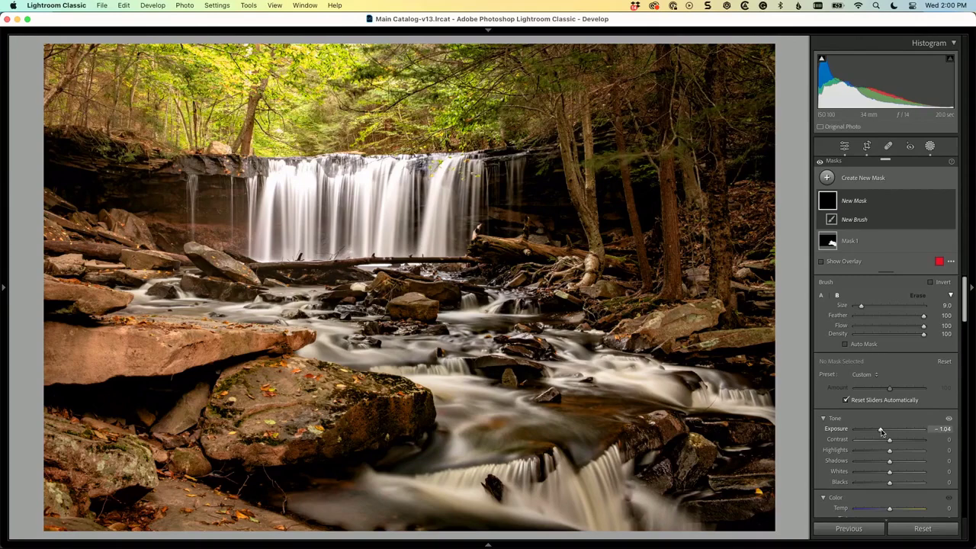
Paint it over the left foreground rocks, ending at Exposure −0.69 and Highlights −23.
click(231, 417)
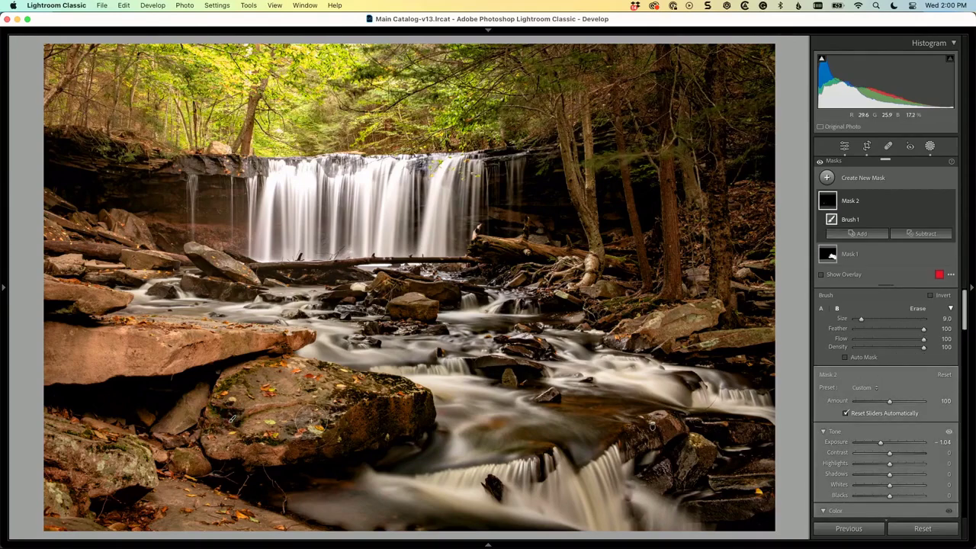
mouse_move(146, 417)
mouse_down()
mouse_move(227, 446)
mouse_move(184, 371)
mouse_move(139, 357)
mouse_move(48, 378)
mouse_move(78, 350)
mouse_move(109, 355)
mouse_move(86, 303)
mouse_move(134, 337)
mouse_move(118, 337)
mouse_move(141, 332)
mouse_move(195, 355)
mouse_move(293, 342)
mouse_move(187, 538)
mouse_up()
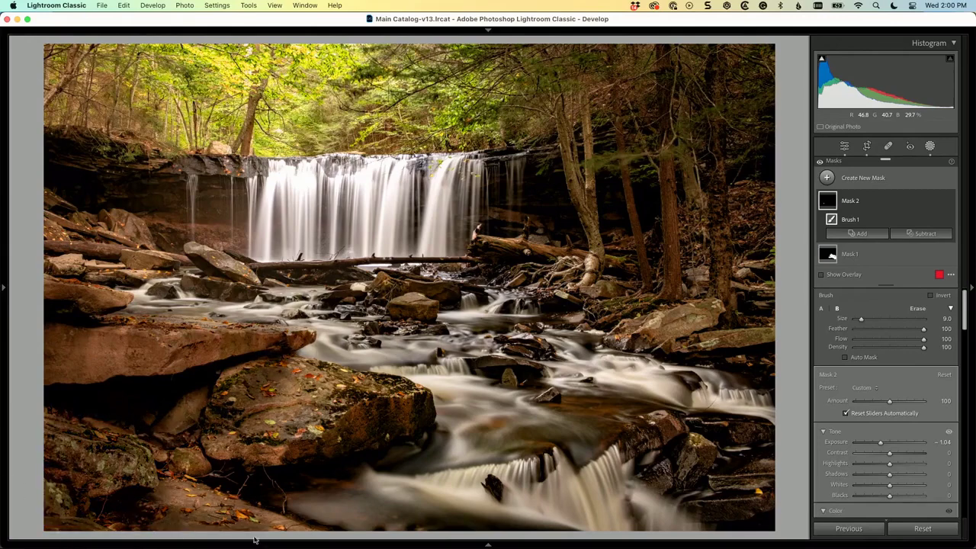
mouse_move(242, 531)
mouse_down()
mouse_move(259, 511)
mouse_move(327, 538)
mouse_move(312, 458)
mouse_move(276, 431)
mouse_move(262, 385)
mouse_move(236, 441)
mouse_move(305, 370)
mouse_move(296, 403)
mouse_move(313, 368)
mouse_move(190, 410)
mouse_move(176, 362)
mouse_up()
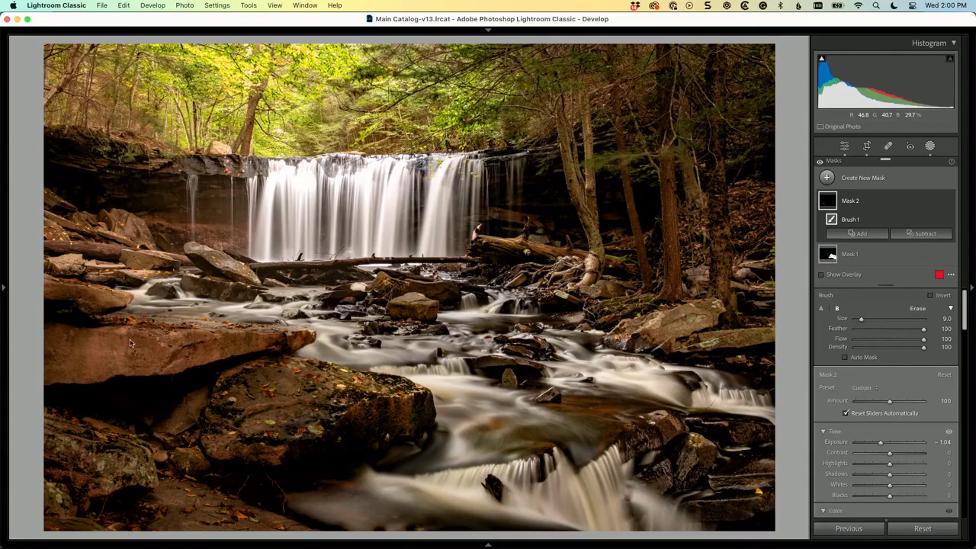
mouse_move(91, 360)
mouse_down()
mouse_move(64, 297)
mouse_move(125, 315)
mouse_up()
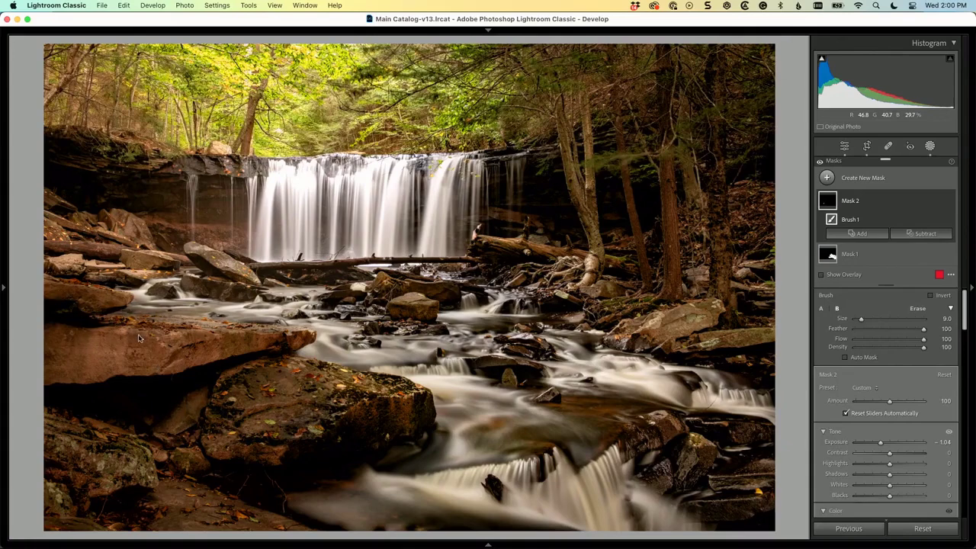
mouse_move(75, 343)
mouse_down()
mouse_move(52, 263)
mouse_move(97, 286)
mouse_move(120, 259)
mouse_move(68, 221)
mouse_move(58, 223)
mouse_move(88, 252)
mouse_move(35, 259)
mouse_up()
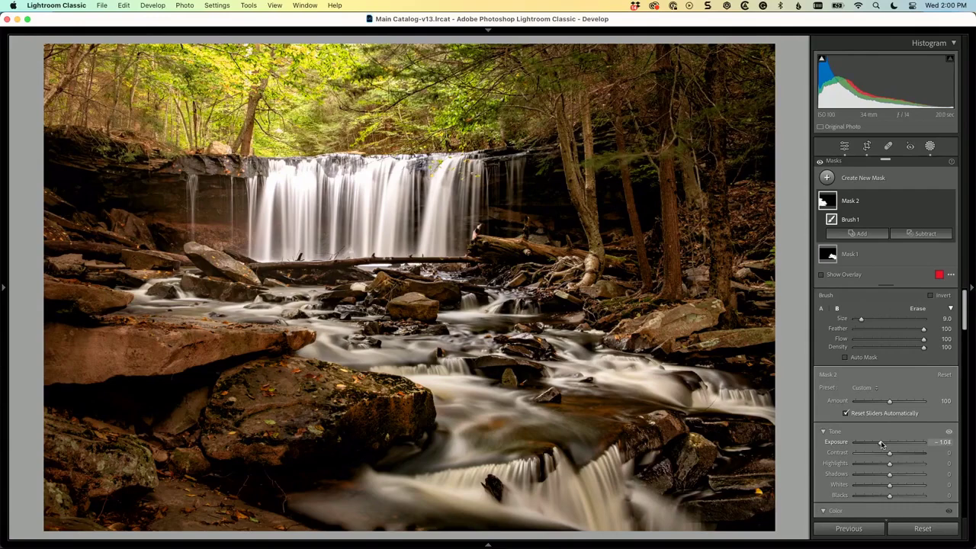
drag(881, 444, 881, 464)
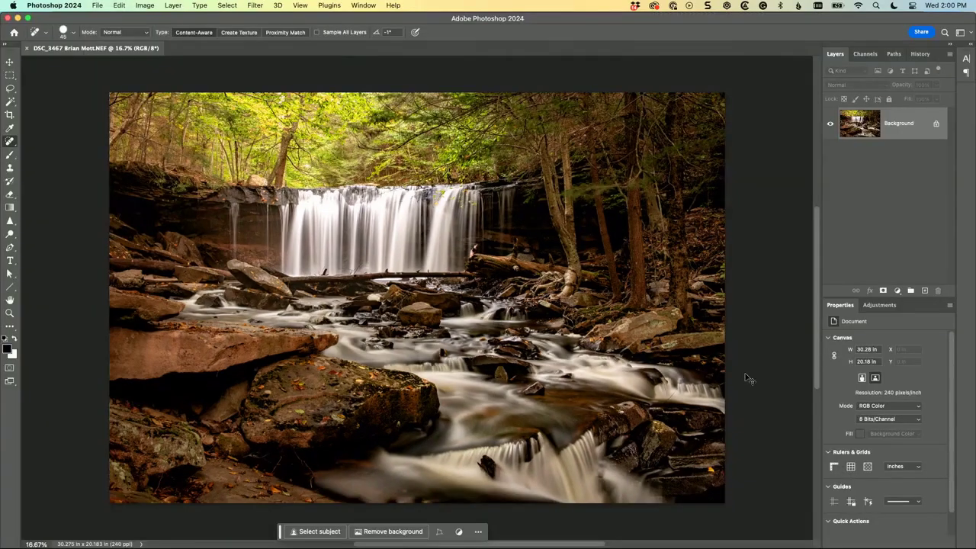
Zoom in on the fallen log and heal away three twigs around it with the Spot Healing Brush.
key(super+equal)
key(super+equal)
key(super+equal)
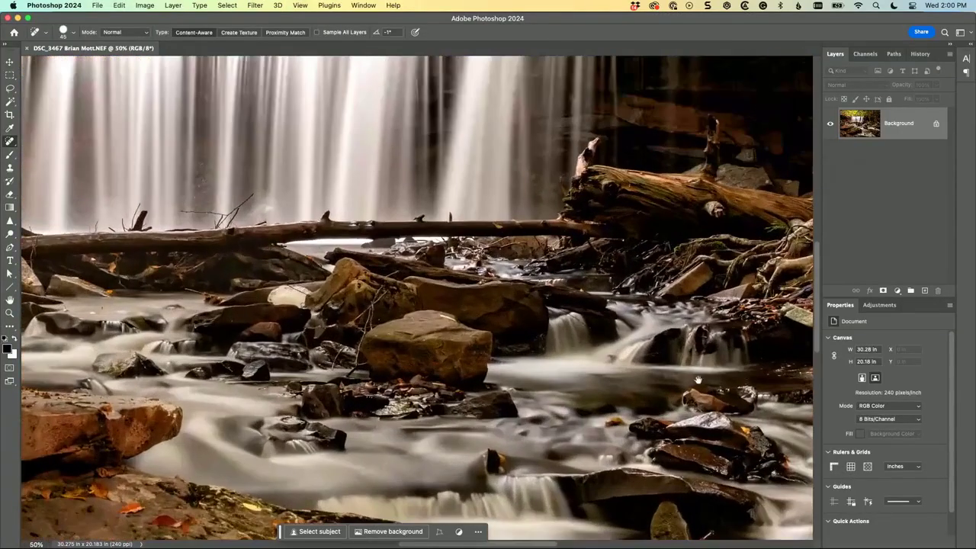
mouse_move(430, 357)
mouse_down()
mouse_move(523, 288)
mouse_move(584, 279)
mouse_up()
key(super+equal)
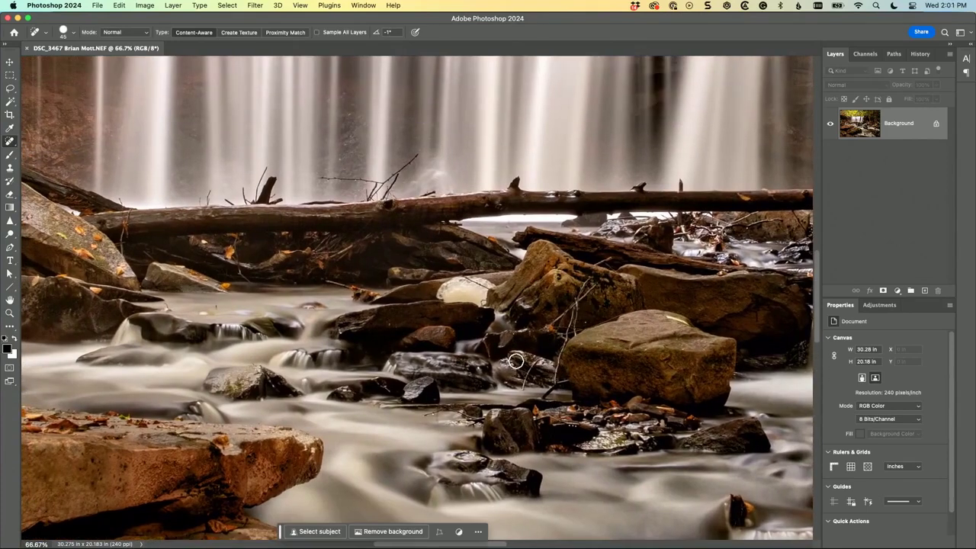
mouse_move(515, 361)
mouse_down()
mouse_move(524, 387)
mouse_move(539, 359)
mouse_move(544, 398)
mouse_move(564, 379)
mouse_move(552, 375)
mouse_move(574, 297)
mouse_move(595, 283)
mouse_up()
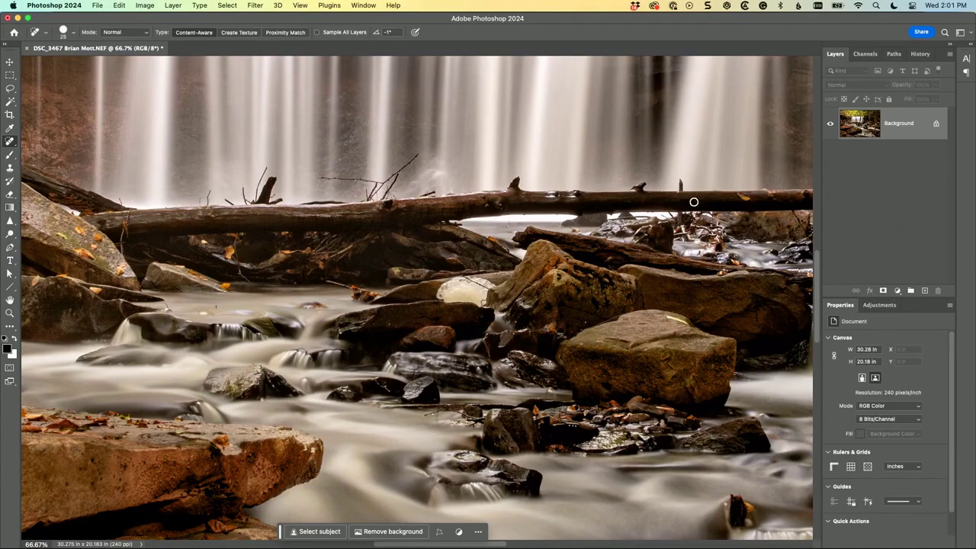
drag(370, 196, 419, 151)
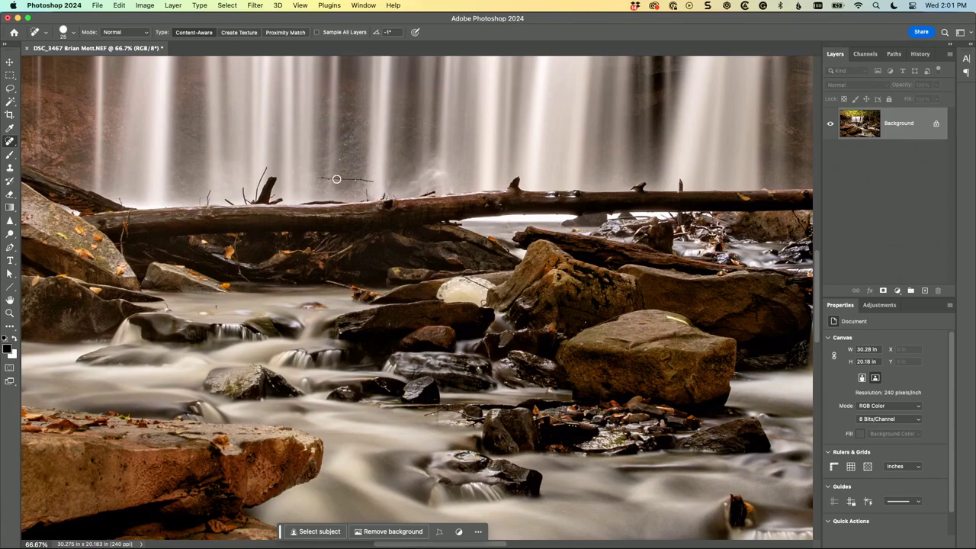
drag(320, 180, 369, 183)
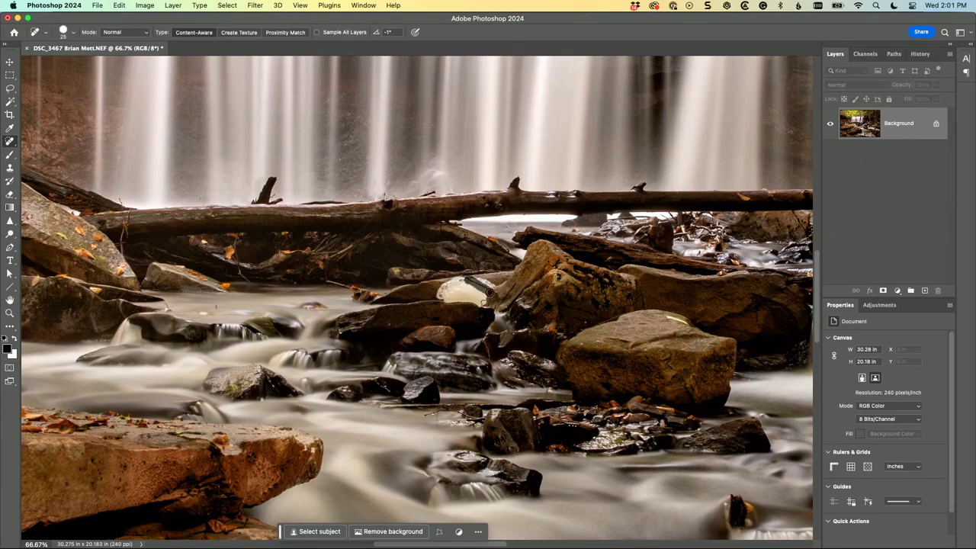
Heal away four thin twigs in the dark shadow beneath the big mossy rock.
drag(412, 285, 507, 213)
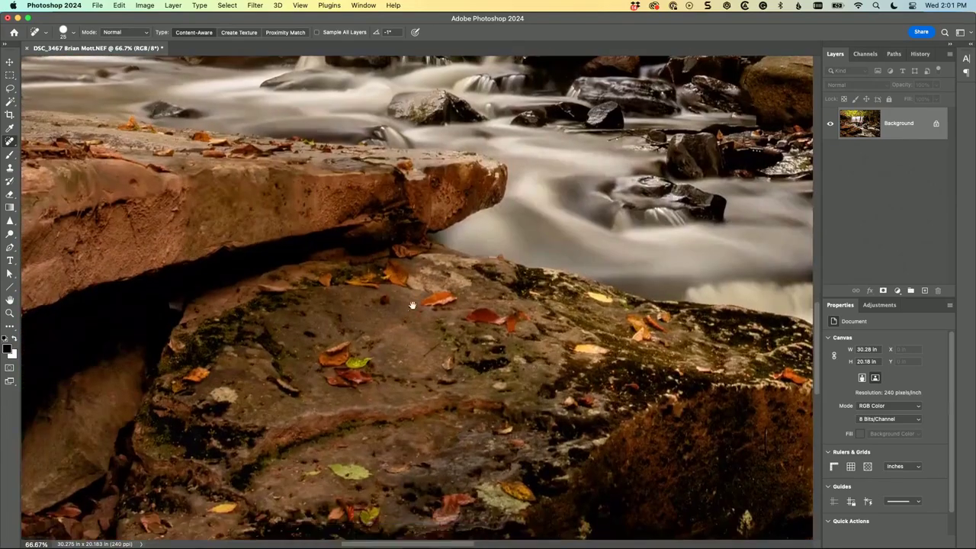
drag(411, 305, 534, 190)
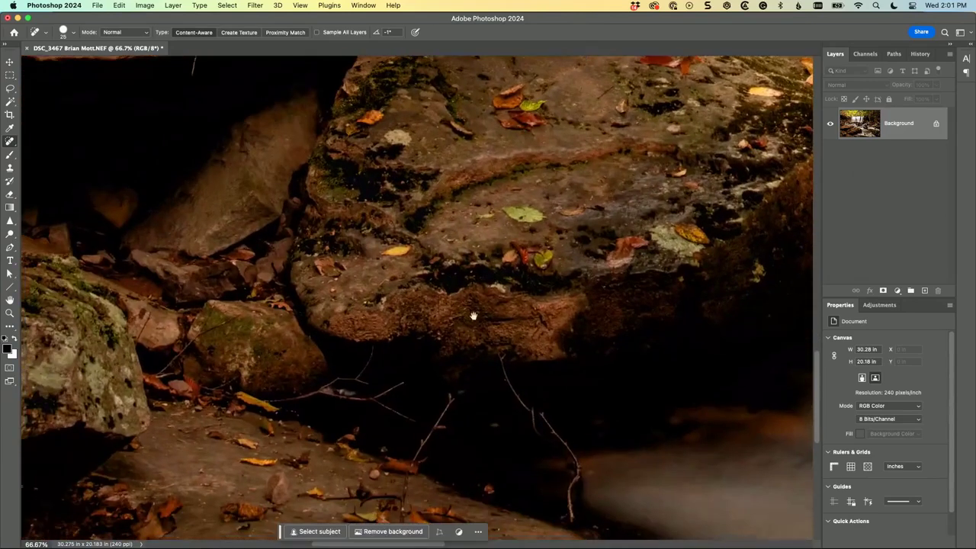
mouse_move(511, 384)
mouse_down()
mouse_move(580, 462)
mouse_move(572, 521)
mouse_up()
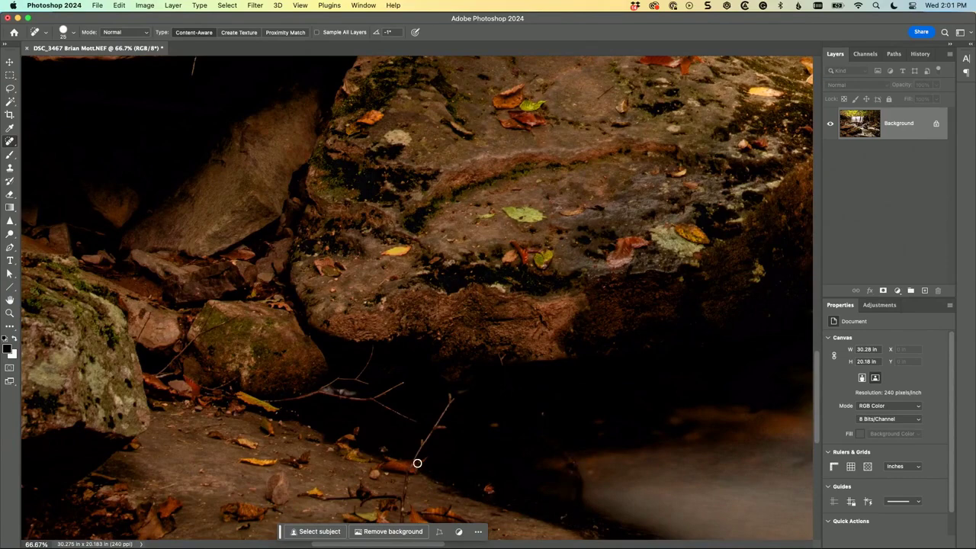
mouse_move(421, 450)
mouse_down()
mouse_move(450, 394)
mouse_move(437, 434)
mouse_move(445, 428)
mouse_move(381, 401)
mouse_move(324, 394)
mouse_up()
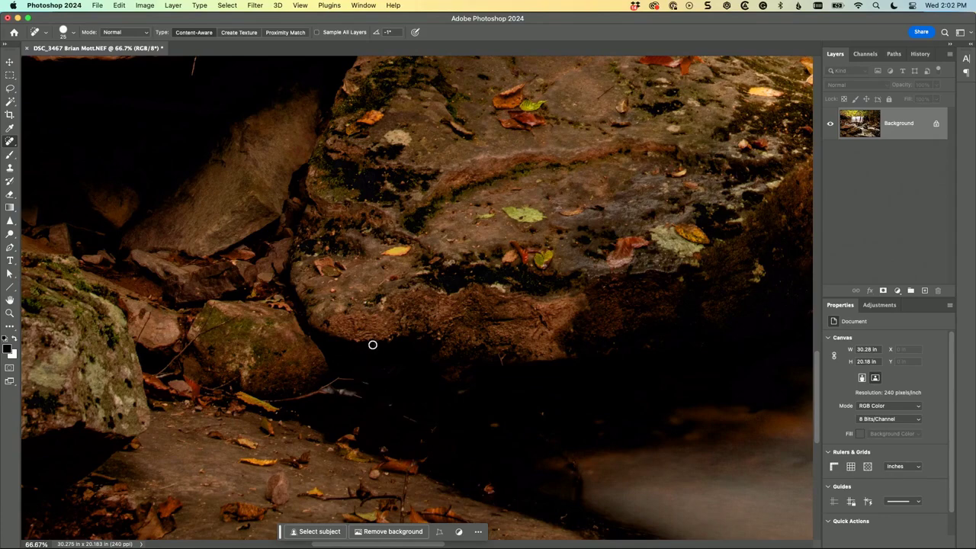
drag(371, 342, 364, 379)
drag(289, 399, 359, 396)
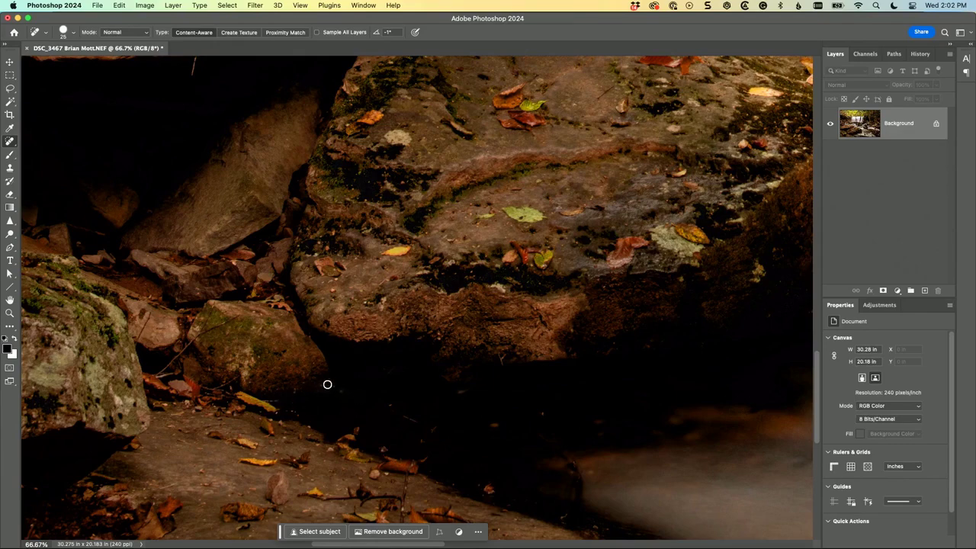
Pan the view up to the big rock and the lower waterfall.
mouse_move(470, 257)
mouse_down()
mouse_move(425, 343)
mouse_move(352, 413)
mouse_move(343, 404)
mouse_move(537, 366)
mouse_up()
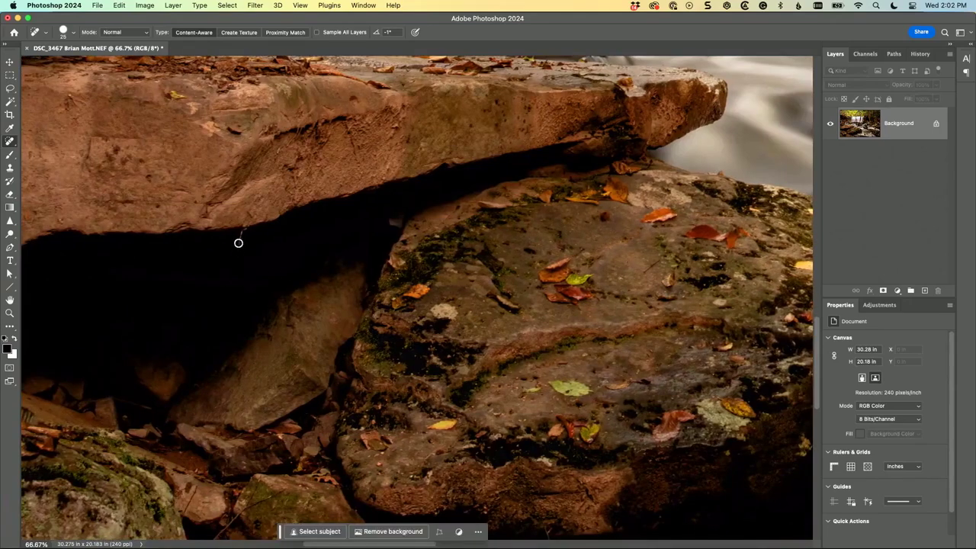
drag(543, 274, 333, 252)
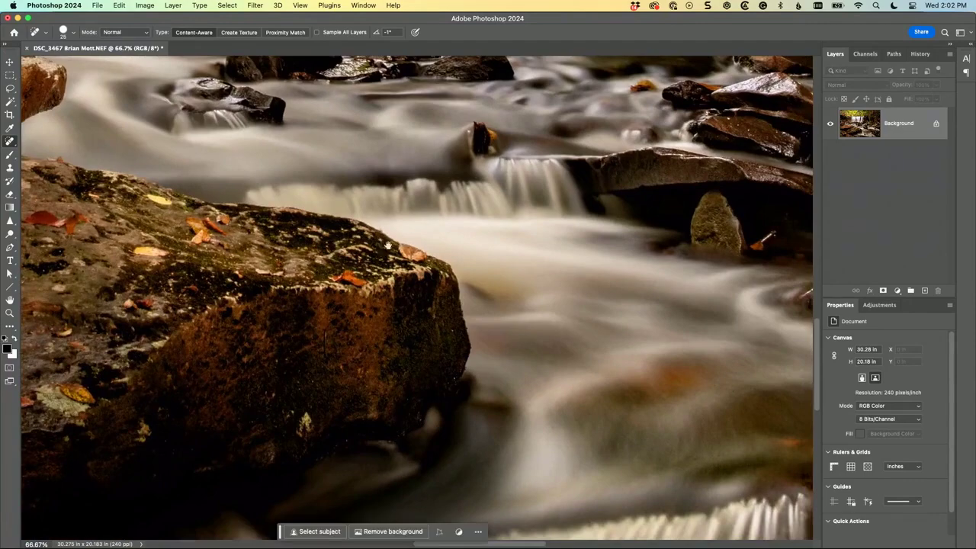
drag(509, 337, 393, 227)
Cancel the Lens Correction filter without changes, then open the waterfall photo in the Camera Raw Filter.
scroll(400, 137, down, 5)
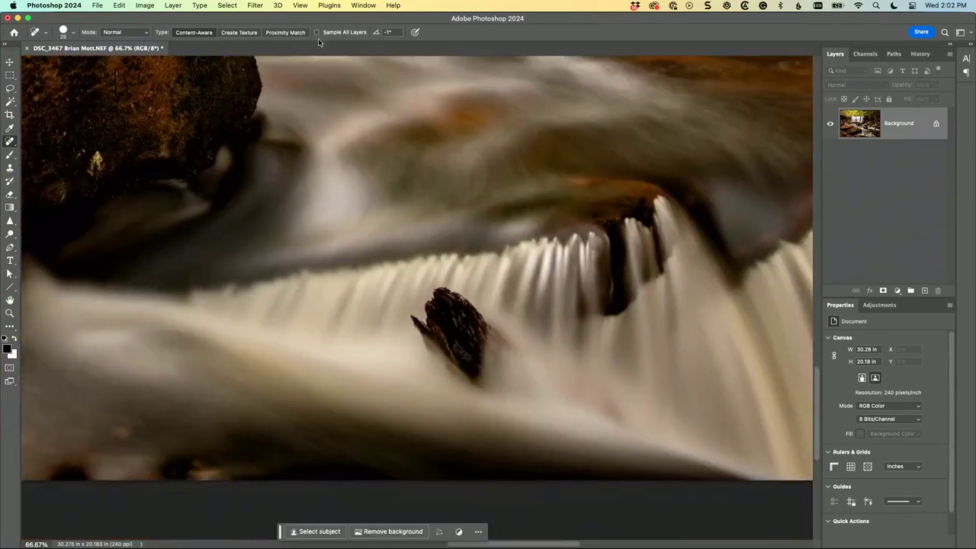
click(256, 6)
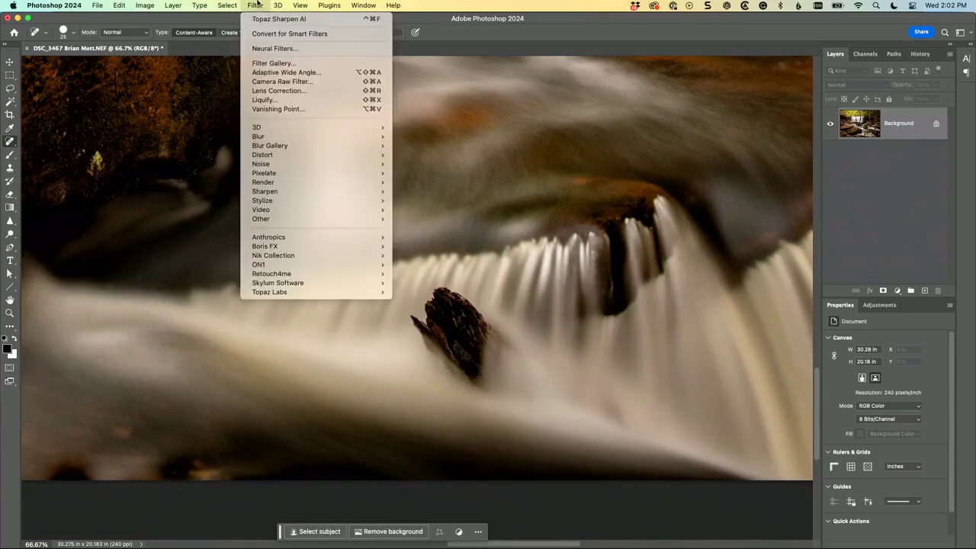
click(267, 88)
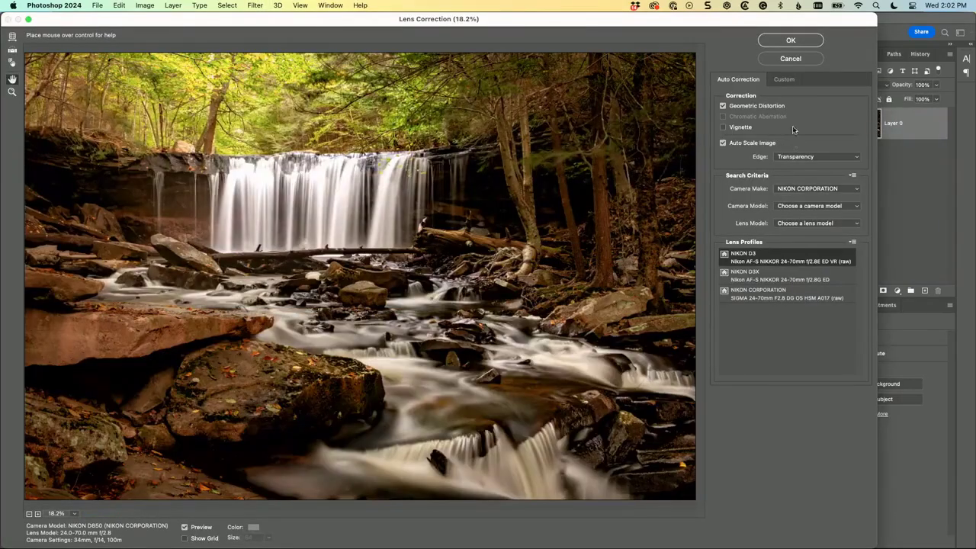
click(791, 61)
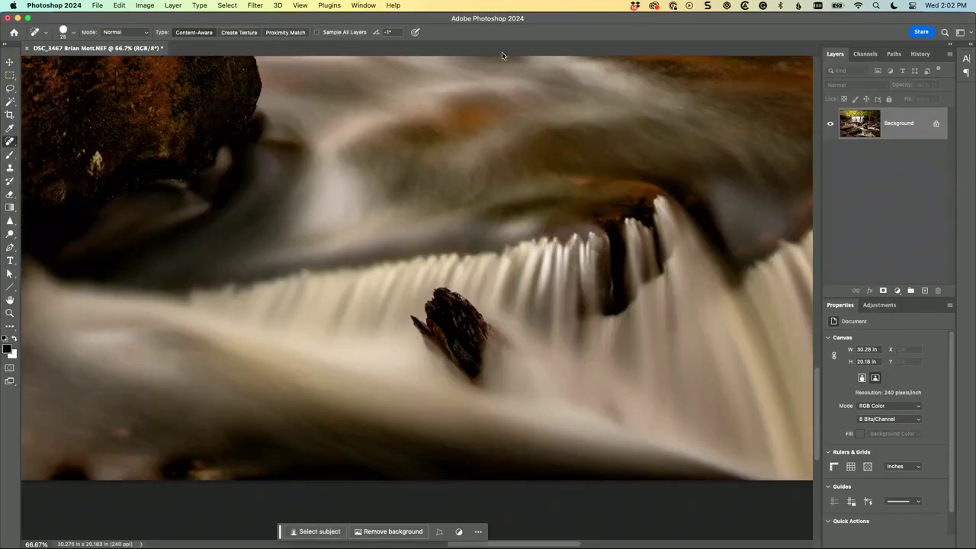
click(264, 6)
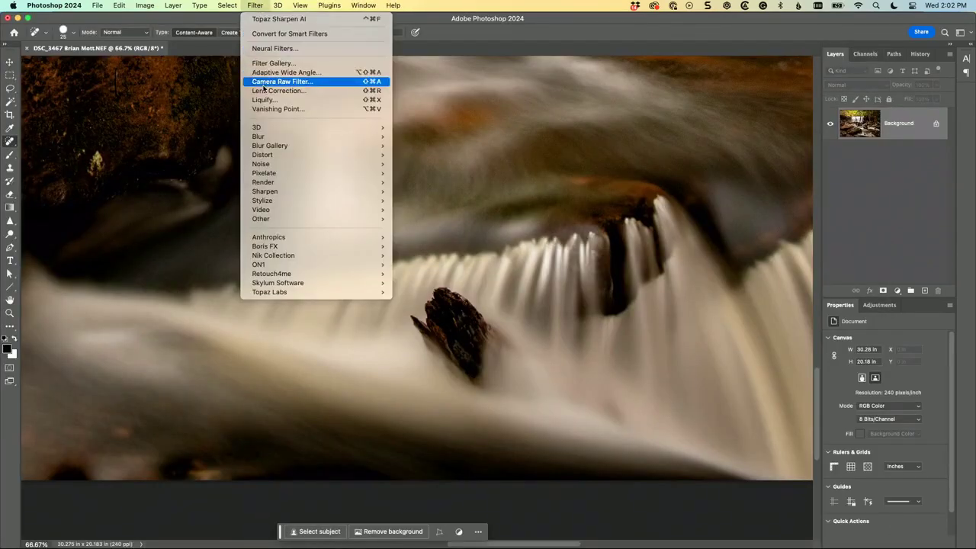
click(343, 81)
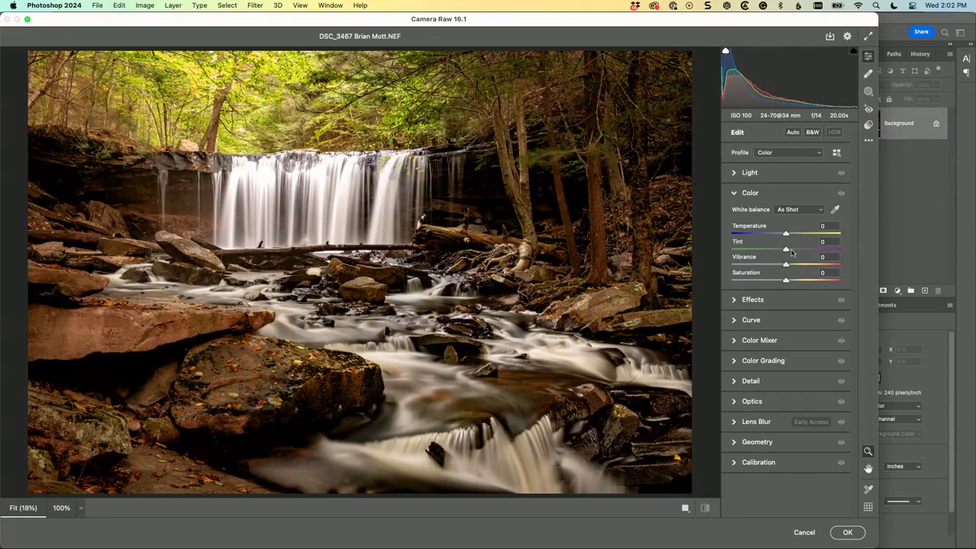
In Camera Raw, set Tint to +29 and Vibrance to +25, and expand the Color Mixer panel.
click(736, 175)
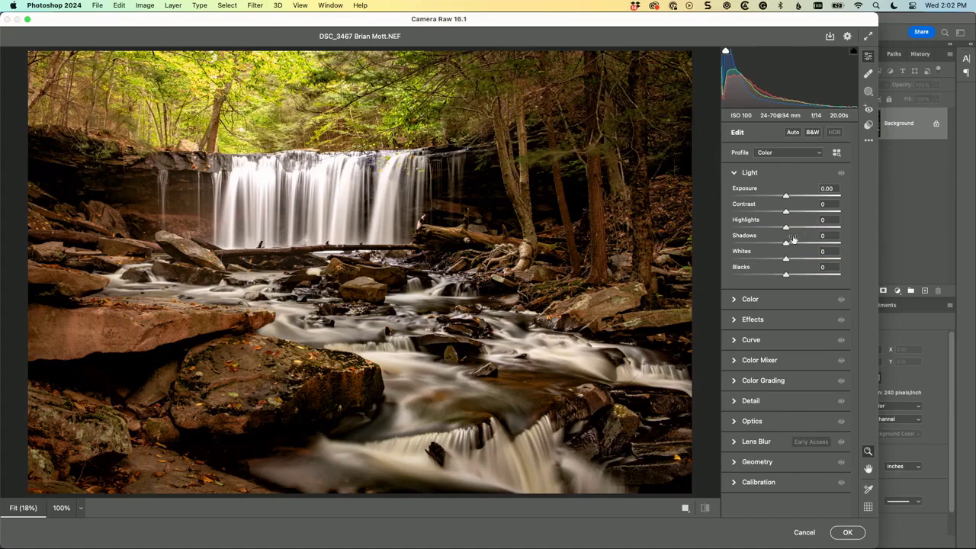
click(786, 303)
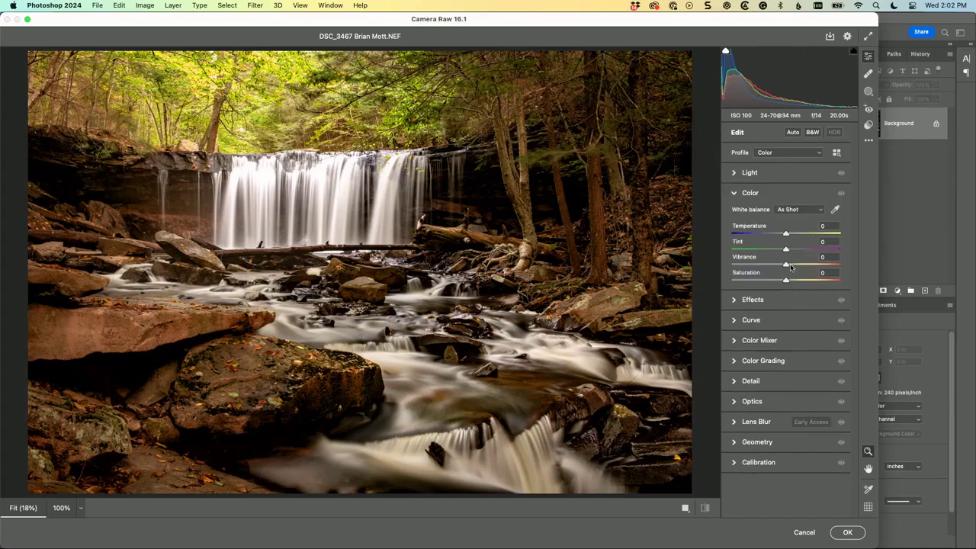
drag(786, 250, 790, 250)
drag(786, 264, 797, 266)
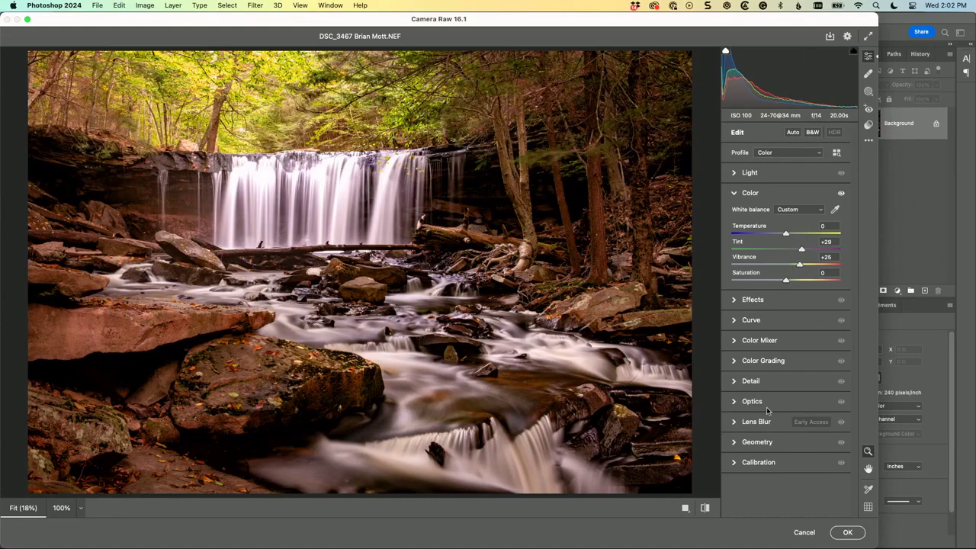
click(759, 340)
Use the Color Mixer's Hue targeted adjustment on the rocks to set Oranges to -8 and Yellows to -1.
scroll(781, 370, down, 3)
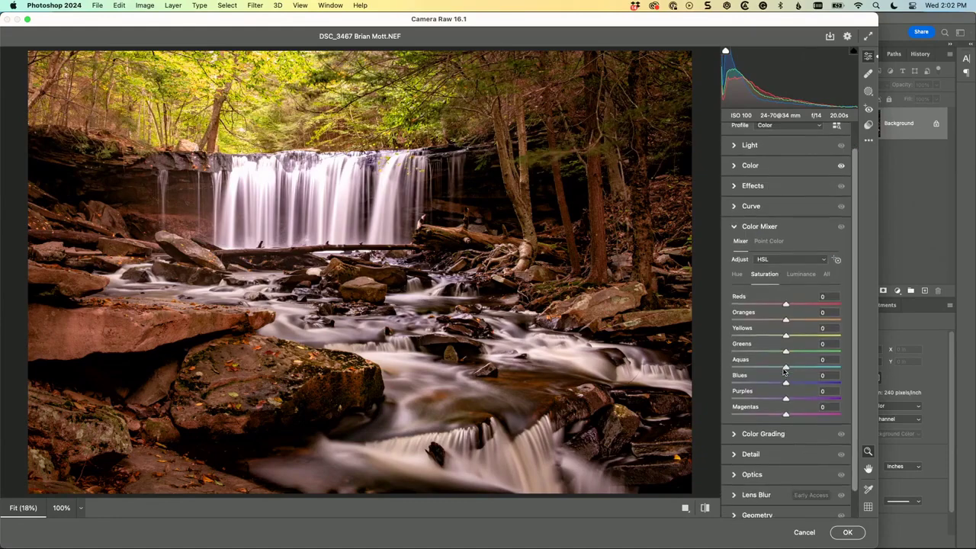
click(736, 263)
click(836, 248)
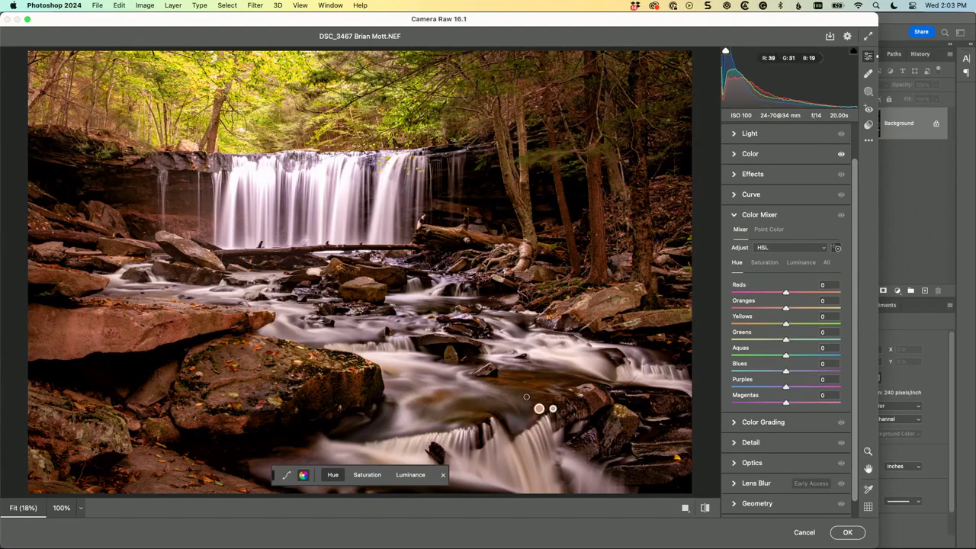
click(517, 380)
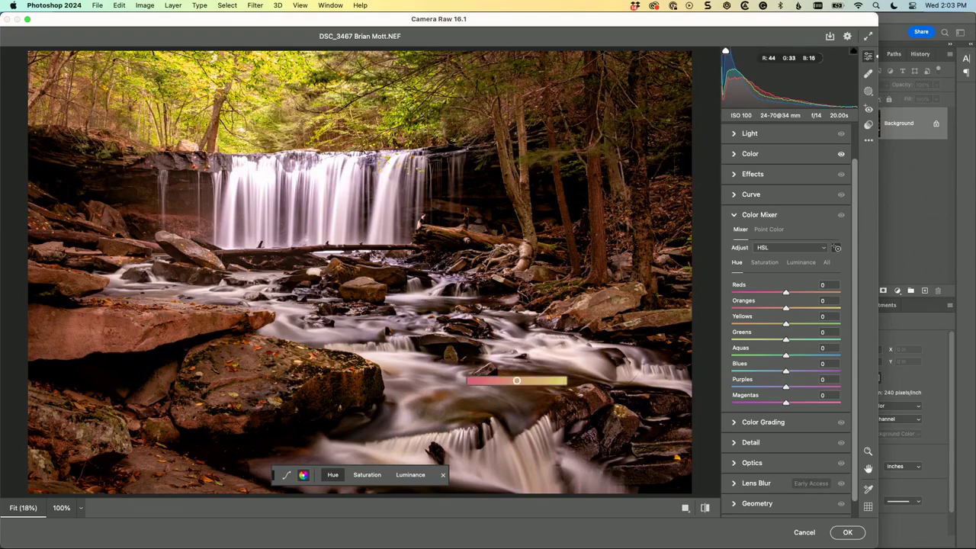
drag(517, 380, 509, 381)
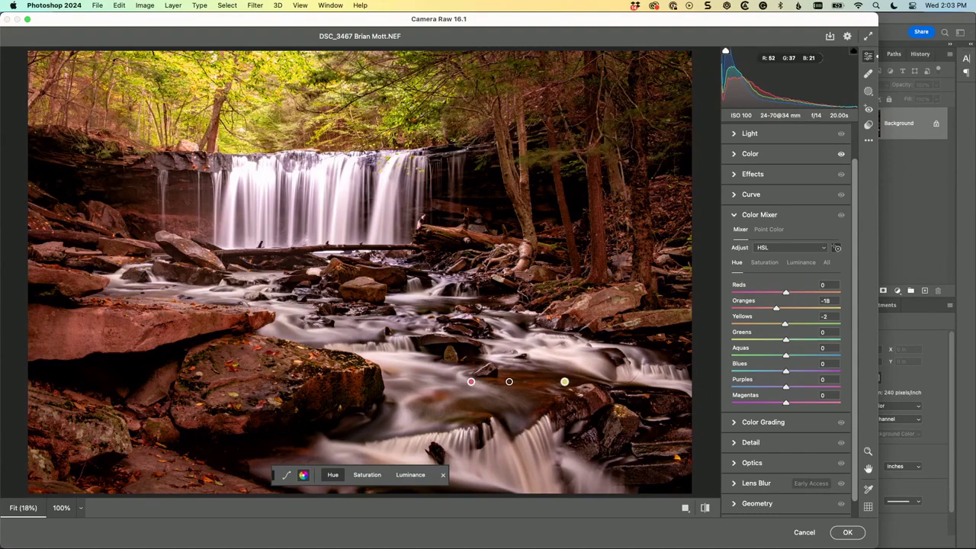
drag(508, 381, 511, 381)
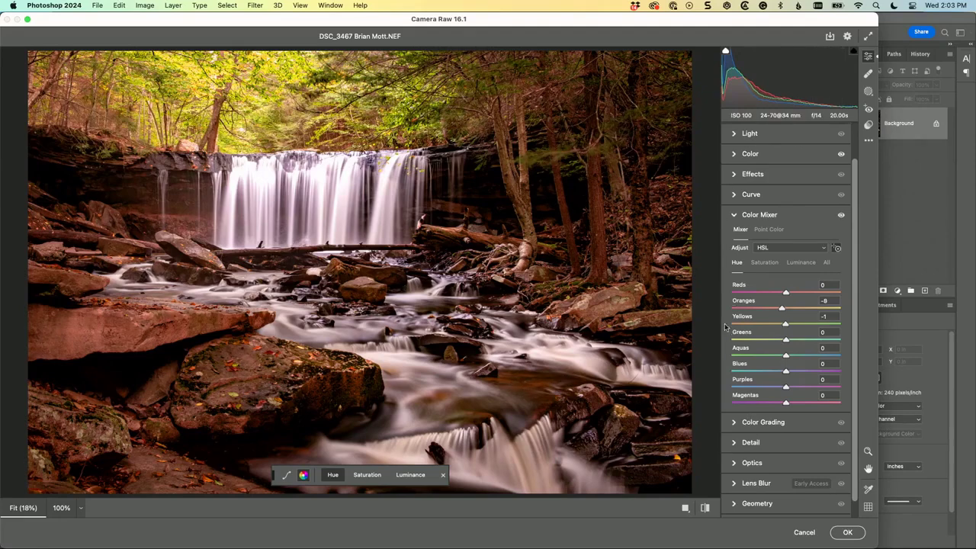
Show the waterfall photo's before and after versions side by side in a full-width Camera Raw window.
click(686, 508)
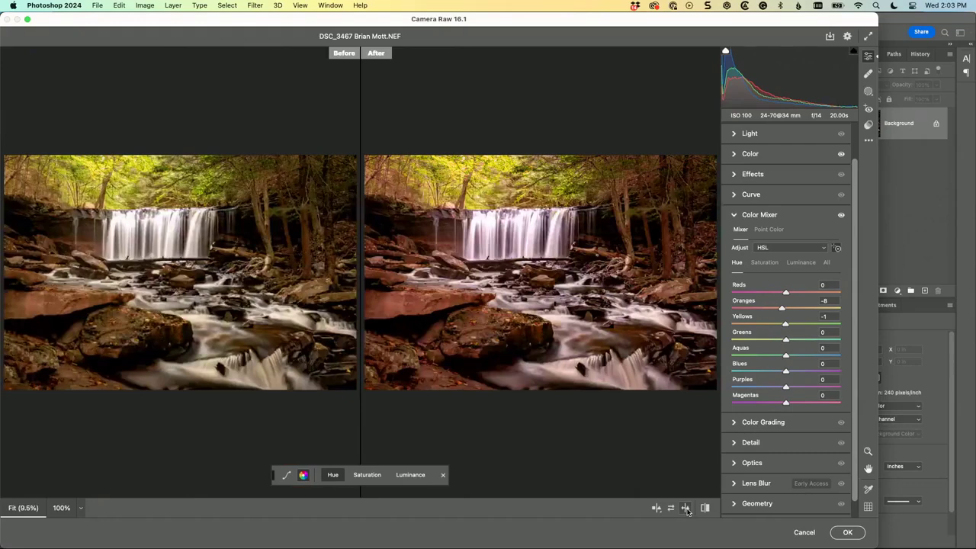
key(f)
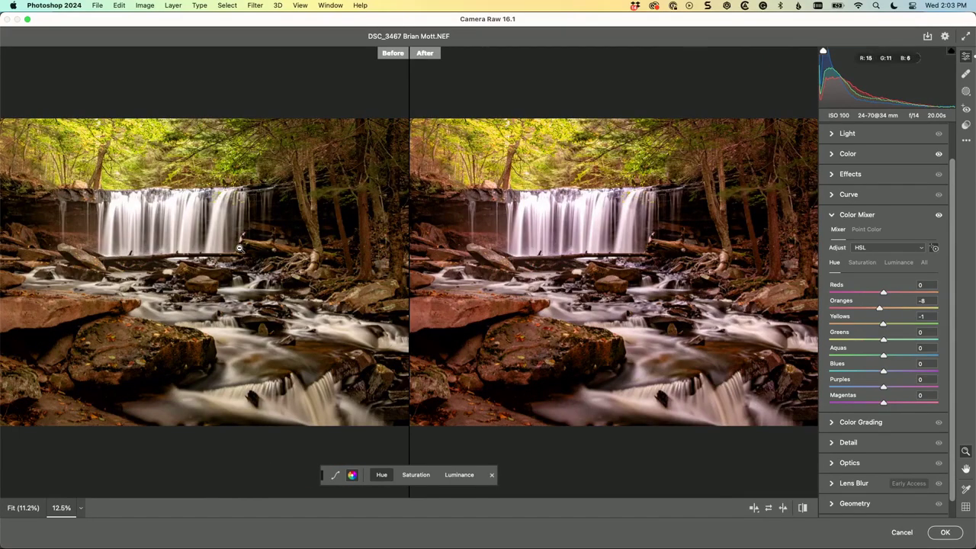